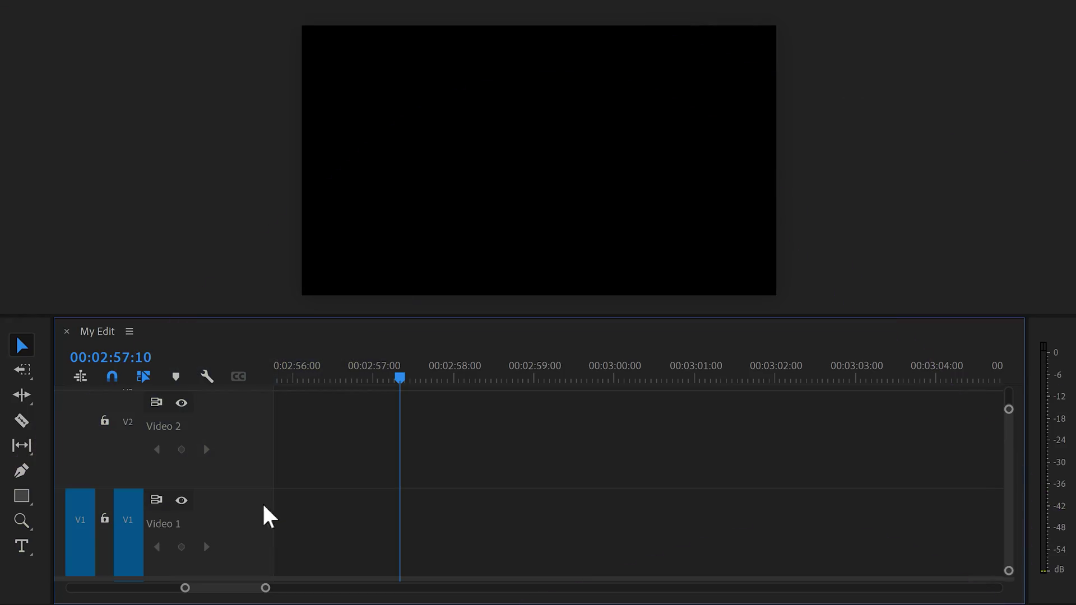
# Create a white 'PR' text title centred in the Program Monitor with the Type tool.
pyautogui.click(35, 548)
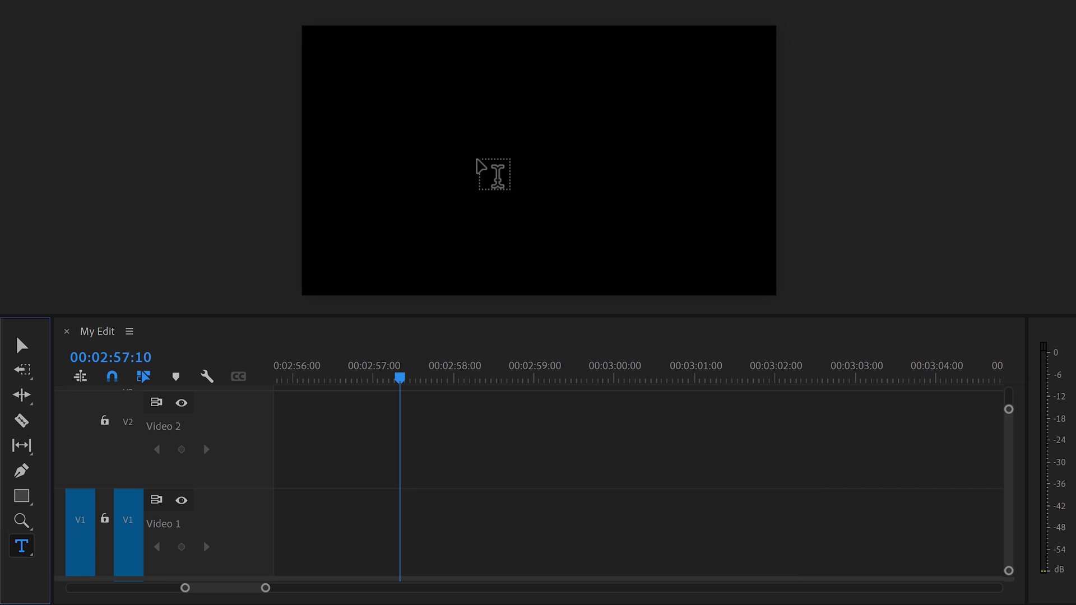
pyautogui.click(478, 158)
pyautogui.write('PR')
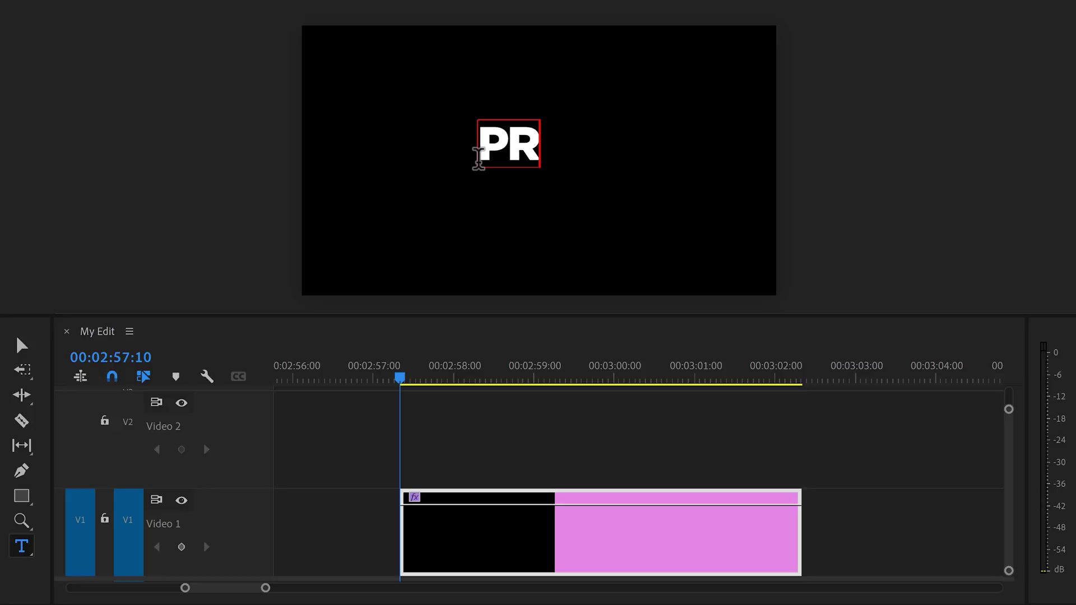
pyautogui.press('Escape')
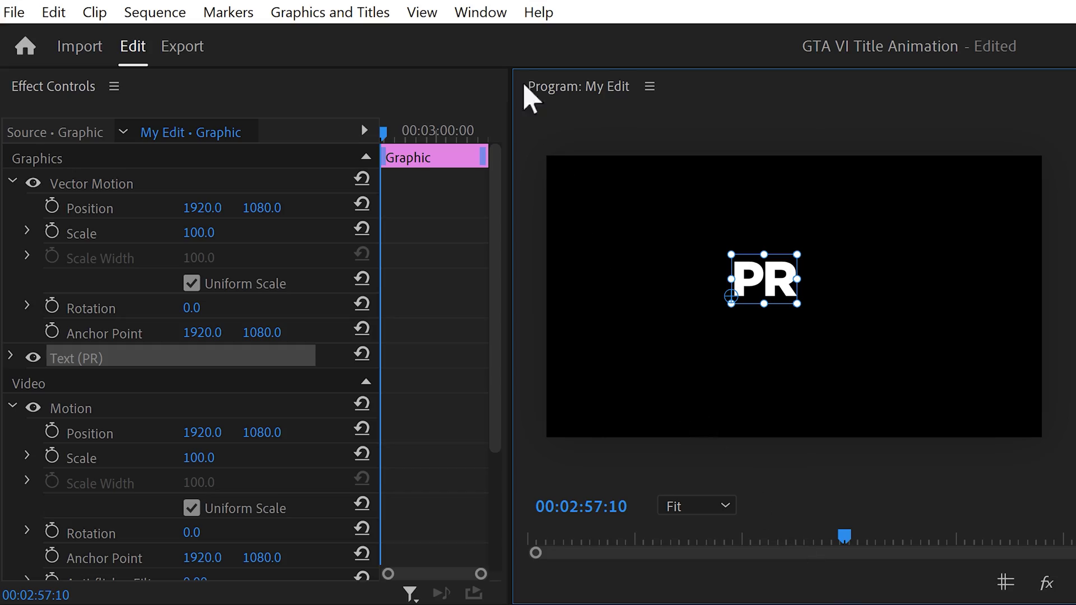
# Show the Essential Graphics panel and select the PR text layer.
pyautogui.click(497, 14)
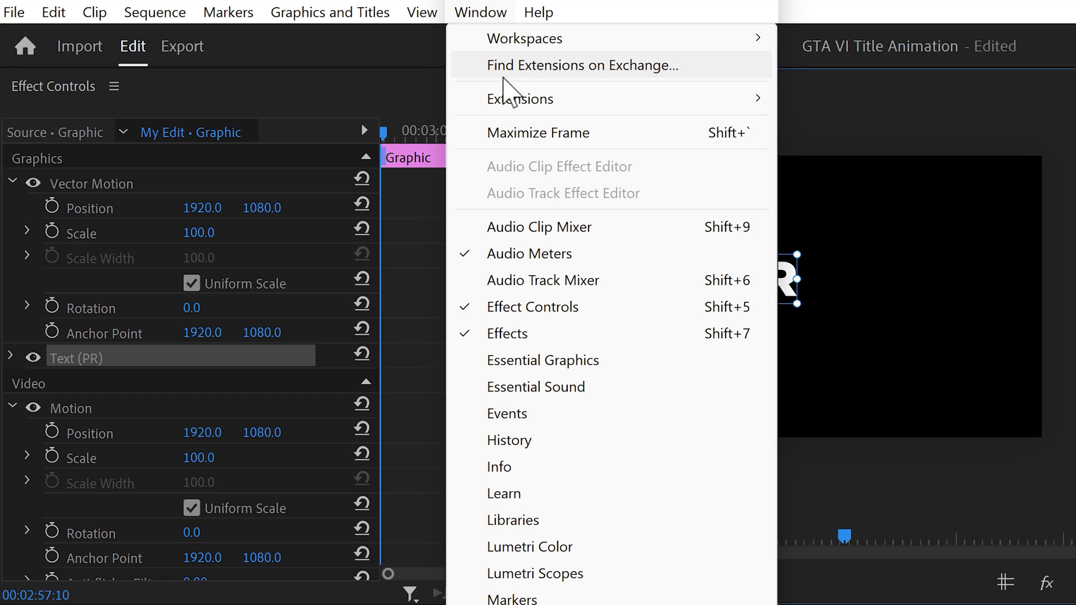
pyautogui.click(552, 360)
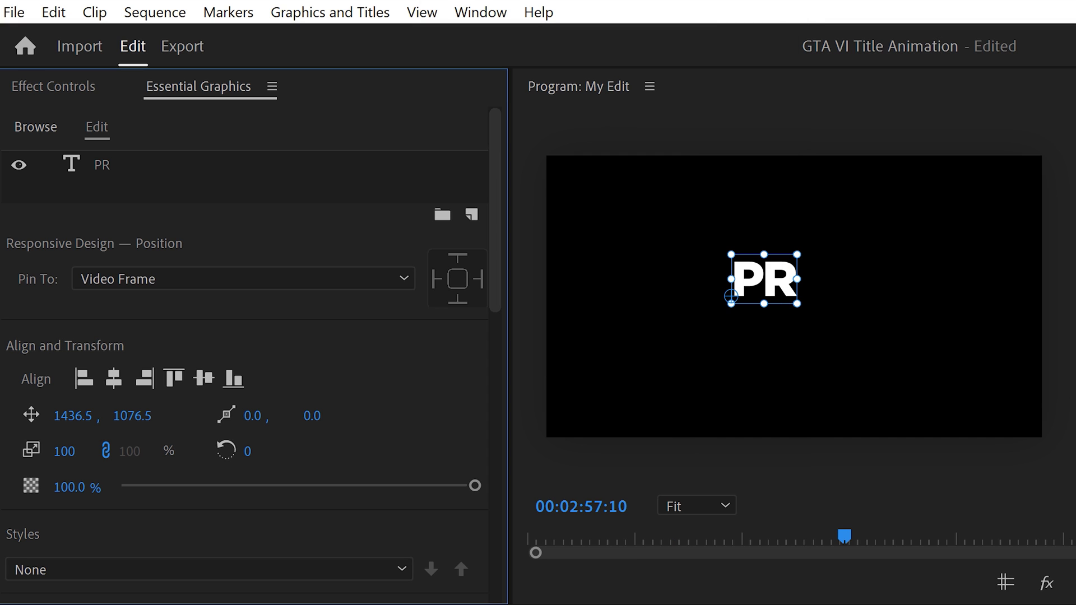
pyautogui.click(130, 170)
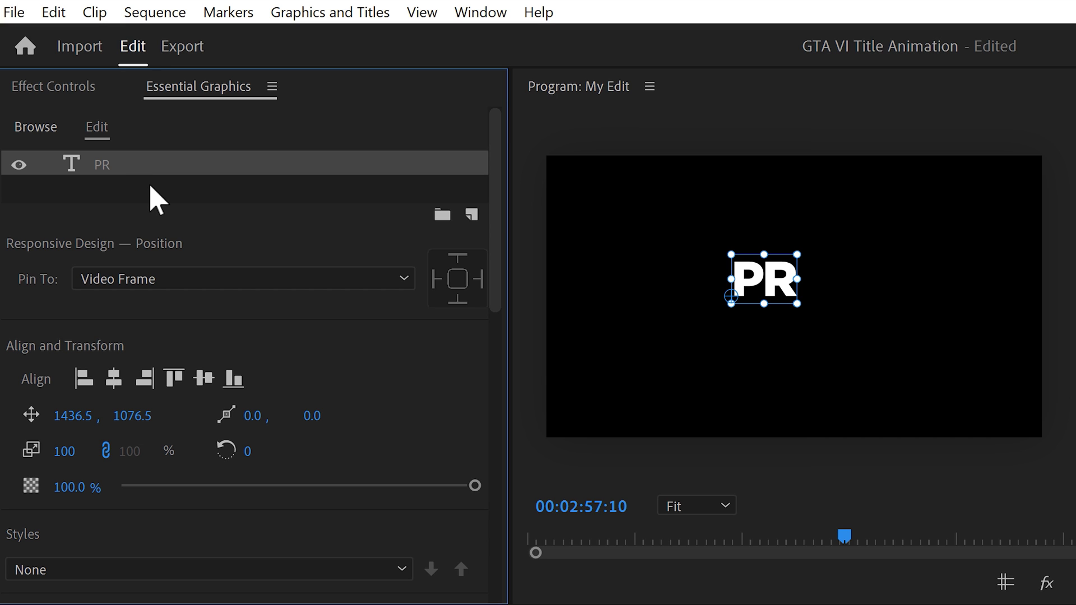
# Scale the PR title up to 366% and centre it in the frame.
pyautogui.moveTo(492, 197); pyautogui.dragTo(505, 292)
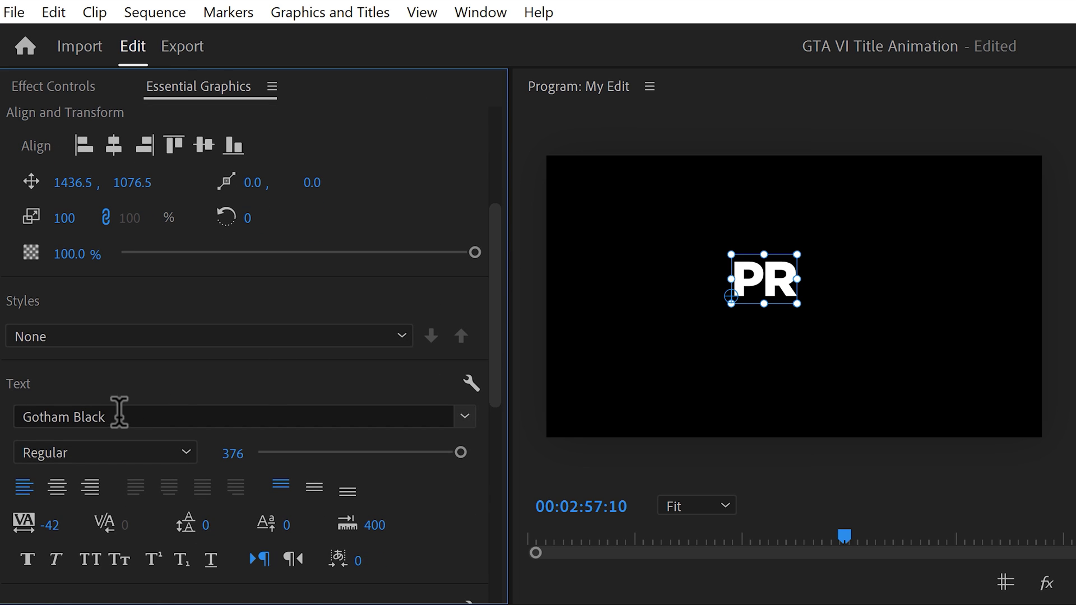
pyautogui.moveTo(798, 257); pyautogui.dragTo(973, 140)
pyautogui.moveTo(883, 214); pyautogui.dragTo(820, 282)
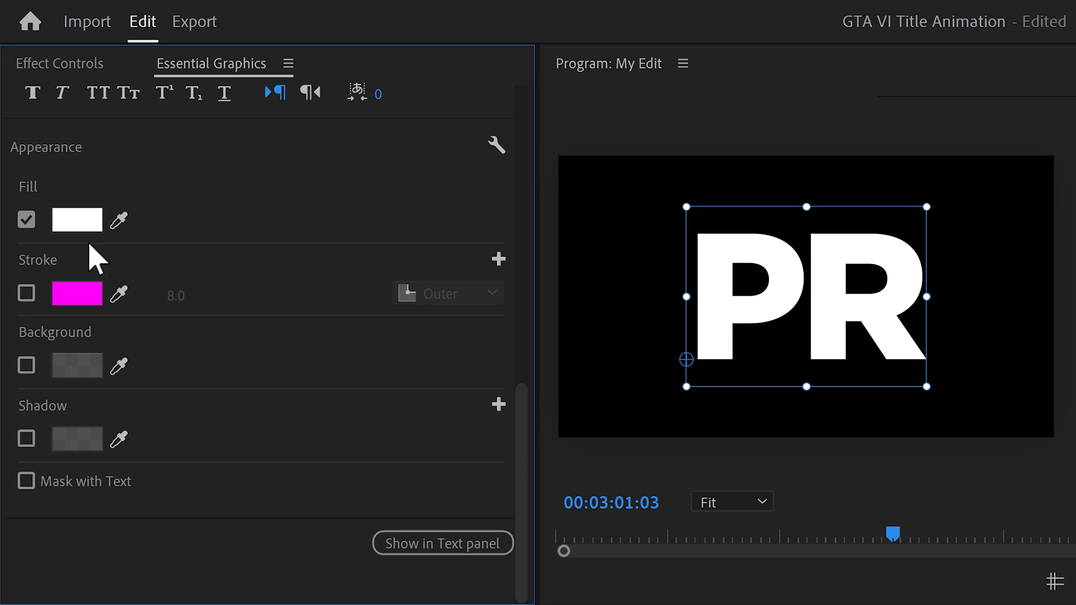
# Enable an 8-point outer stroke on PR with a magenta-to-yellow (FFFC05) linear gradient.
pyautogui.click(26, 293)
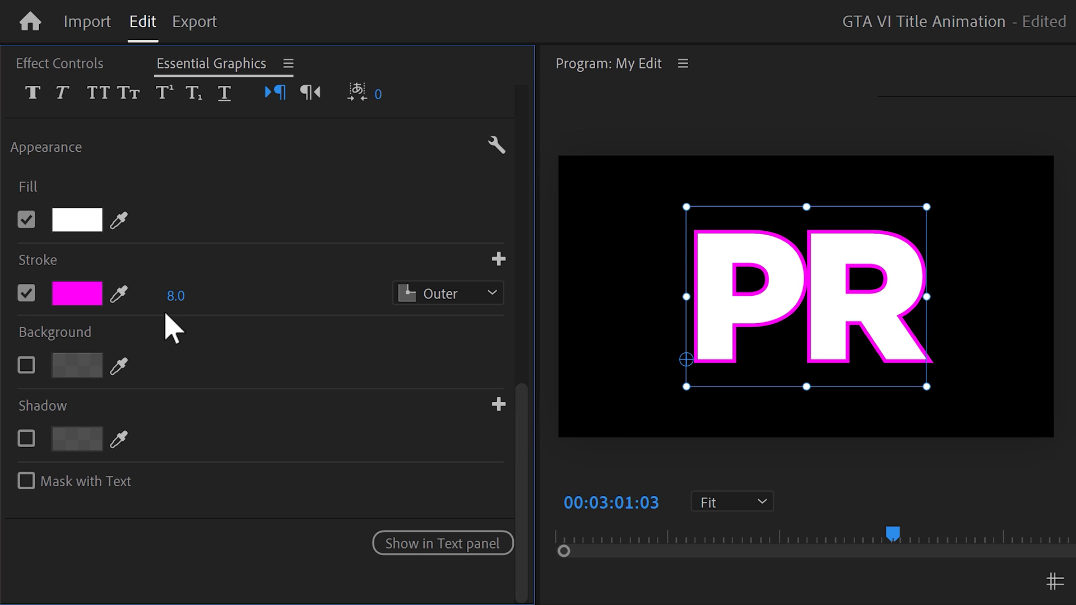
pyautogui.click(78, 298)
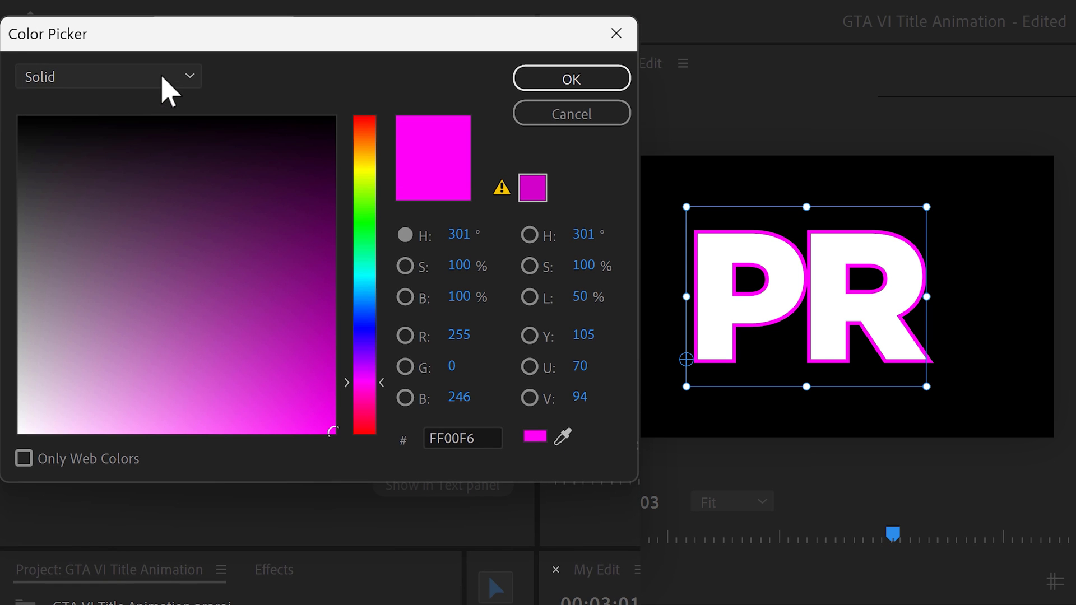
pyautogui.click(166, 84)
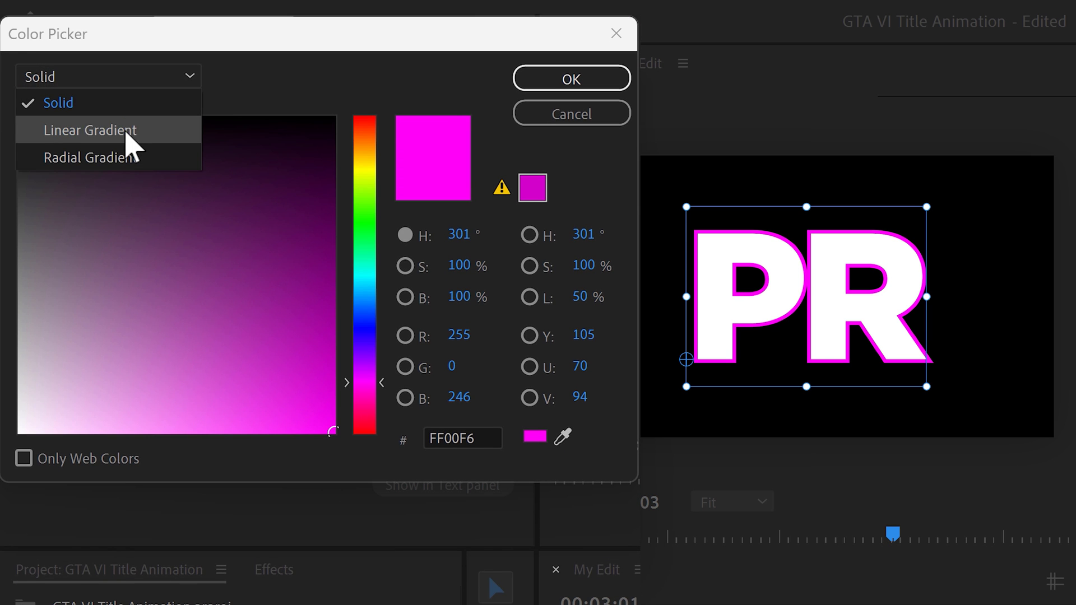
pyautogui.click(130, 130)
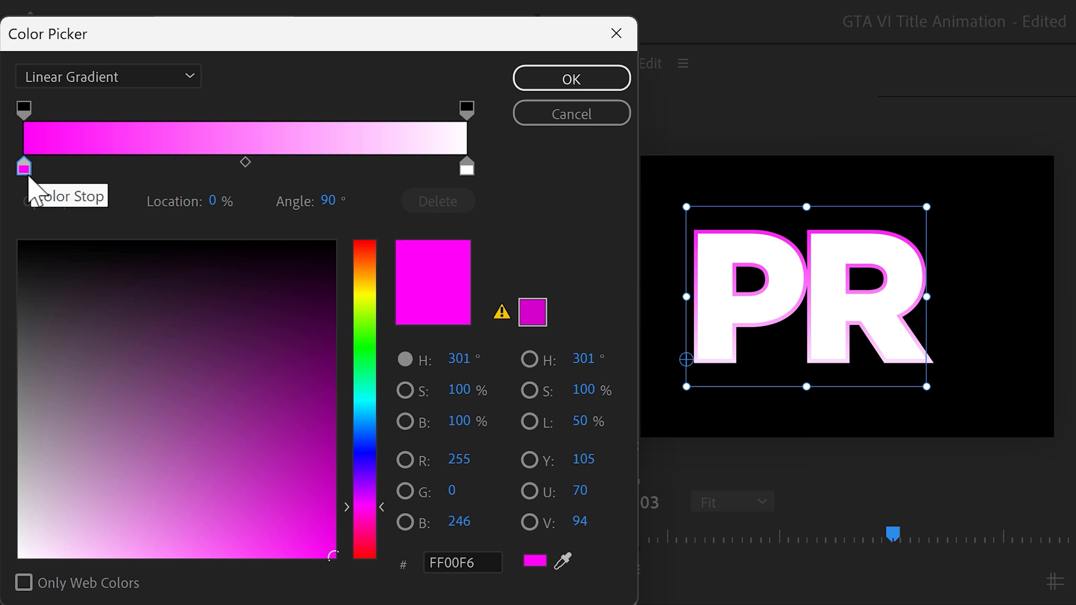
pyautogui.click(466, 167)
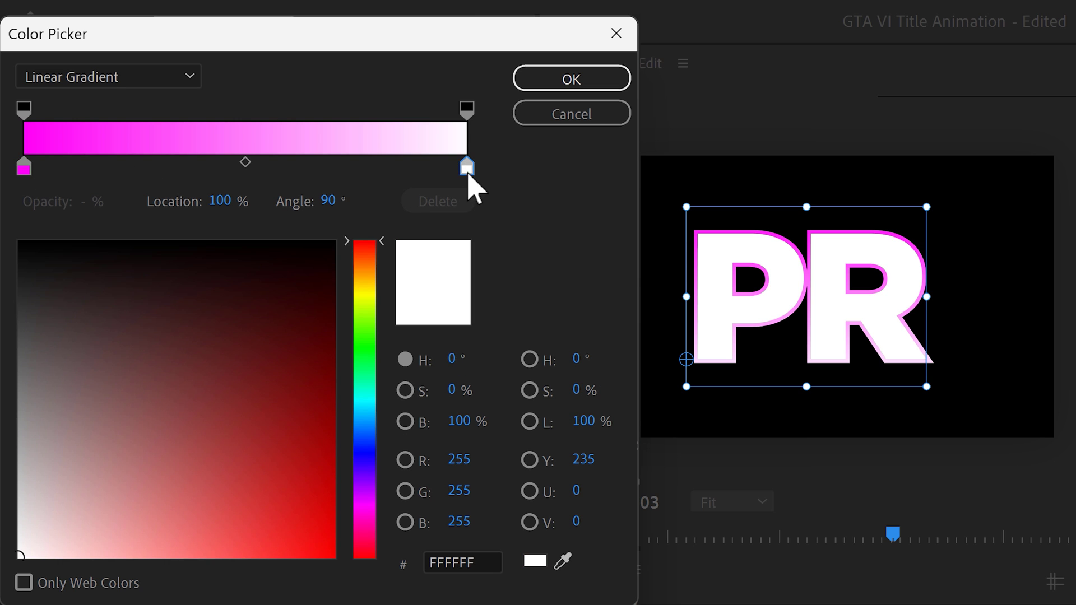
pyautogui.click(367, 289)
pyautogui.moveTo(331, 454); pyautogui.dragTo(336, 588)
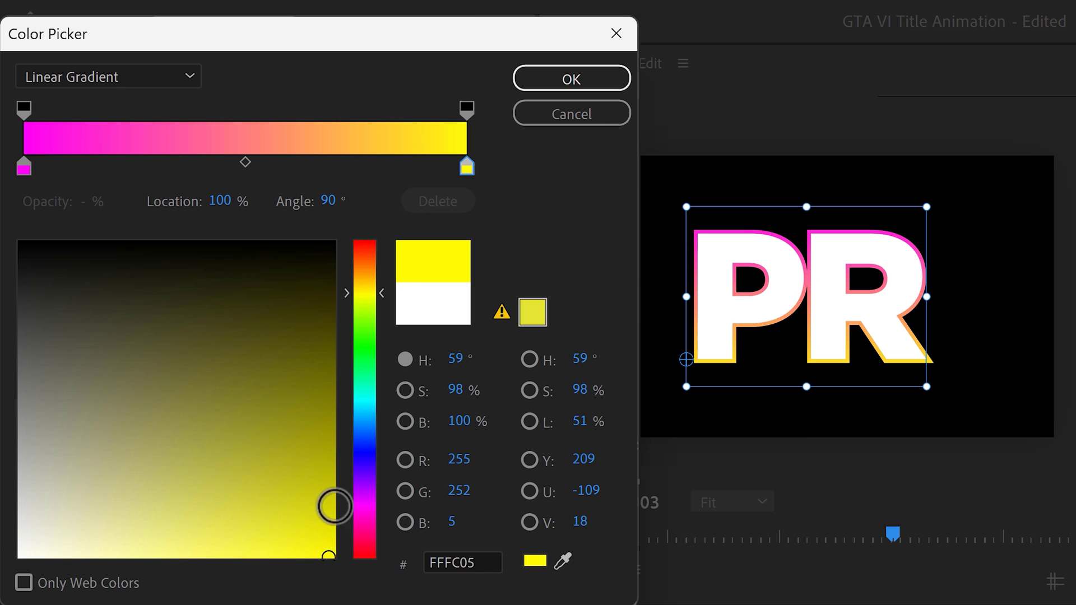
pyautogui.click(535, 86)
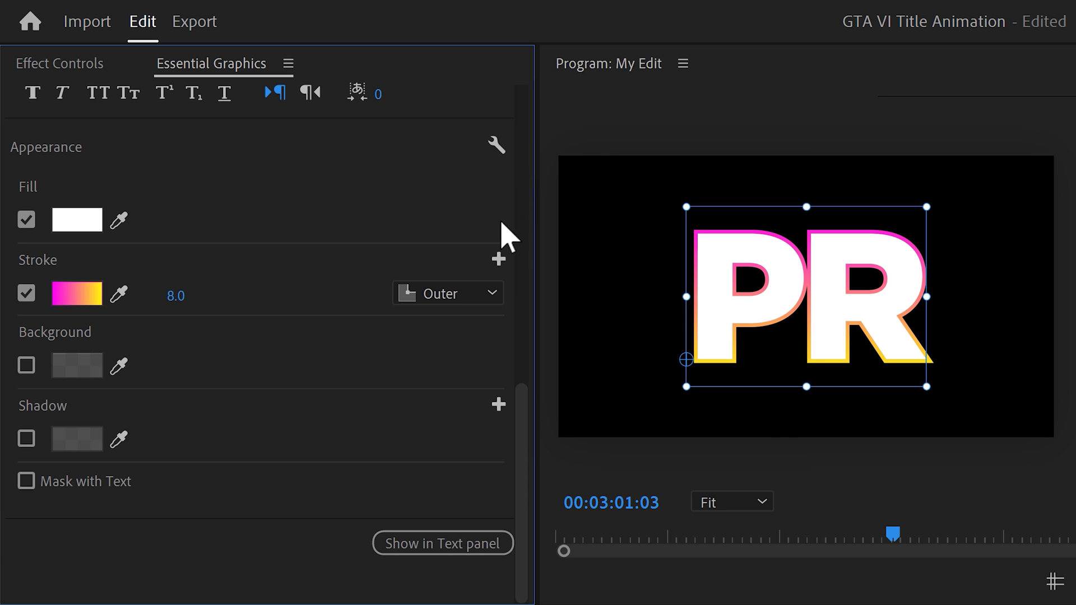
# Add a second stroke to the PR title and set its width to 16.
pyautogui.click(498, 259)
pyautogui.click(182, 331)
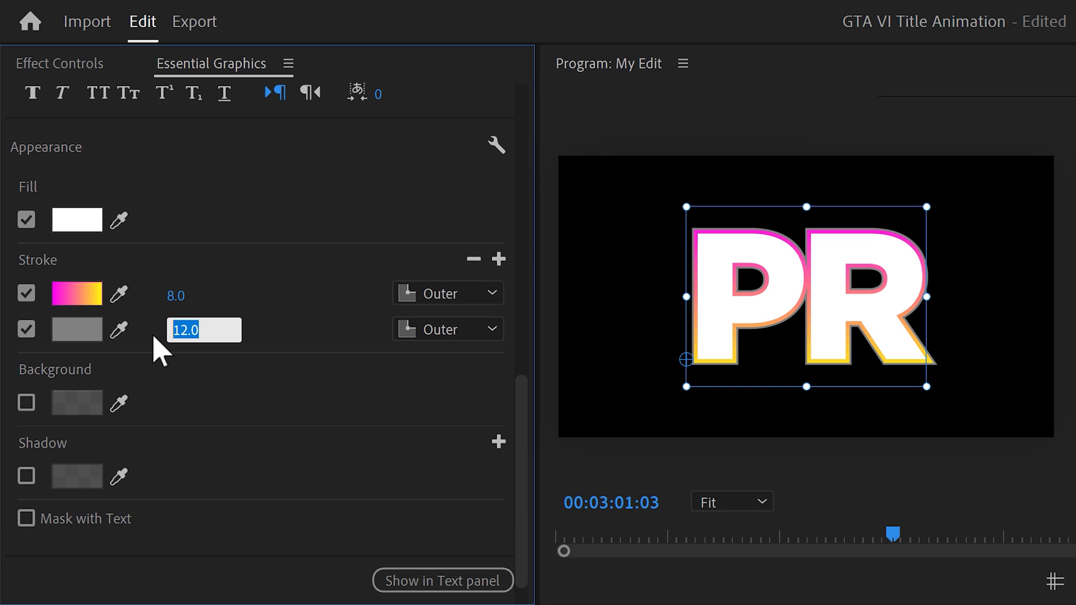
pyautogui.write('16')
pyautogui.press('Return')
# Give the second stroke a dark-purple (260037) to magenta (D800FE) linear gradient.
pyautogui.click(77, 330)
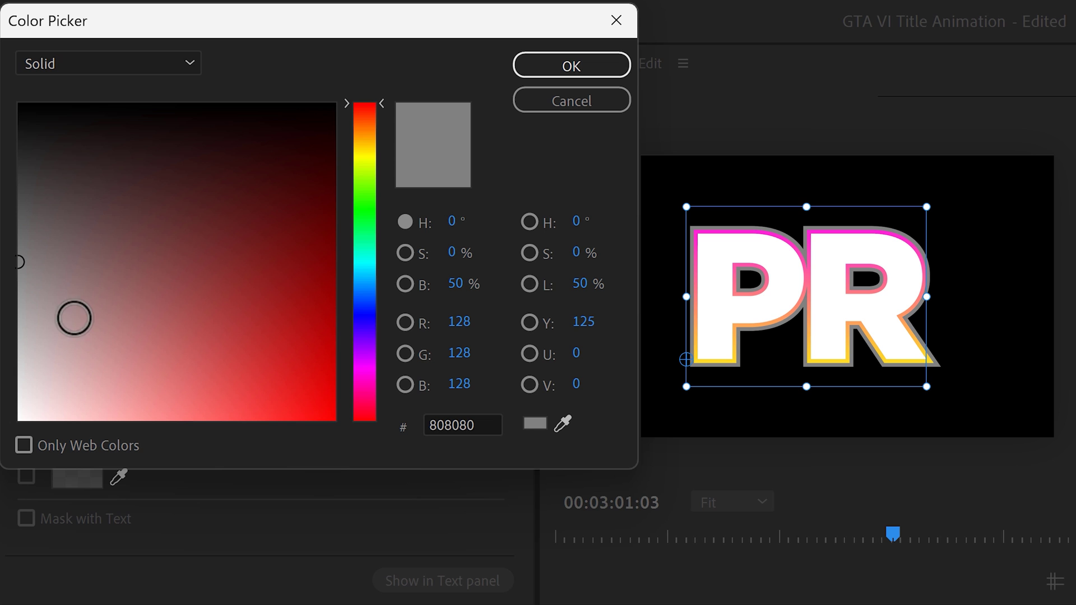
pyautogui.click(159, 67)
pyautogui.click(143, 117)
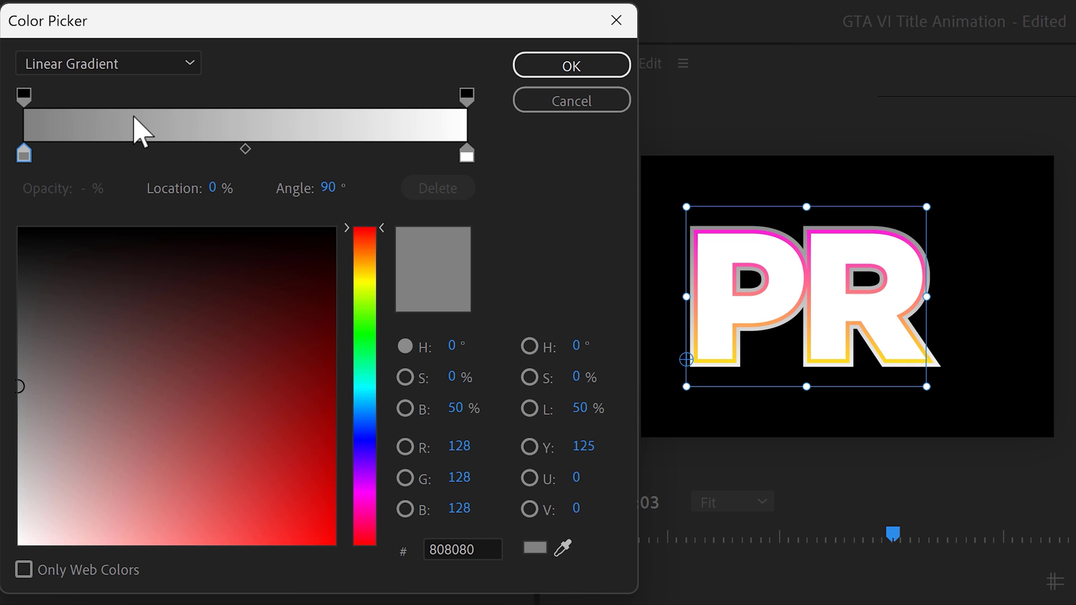
pyautogui.click(364, 475)
pyautogui.moveTo(333, 339); pyautogui.dragTo(364, 281)
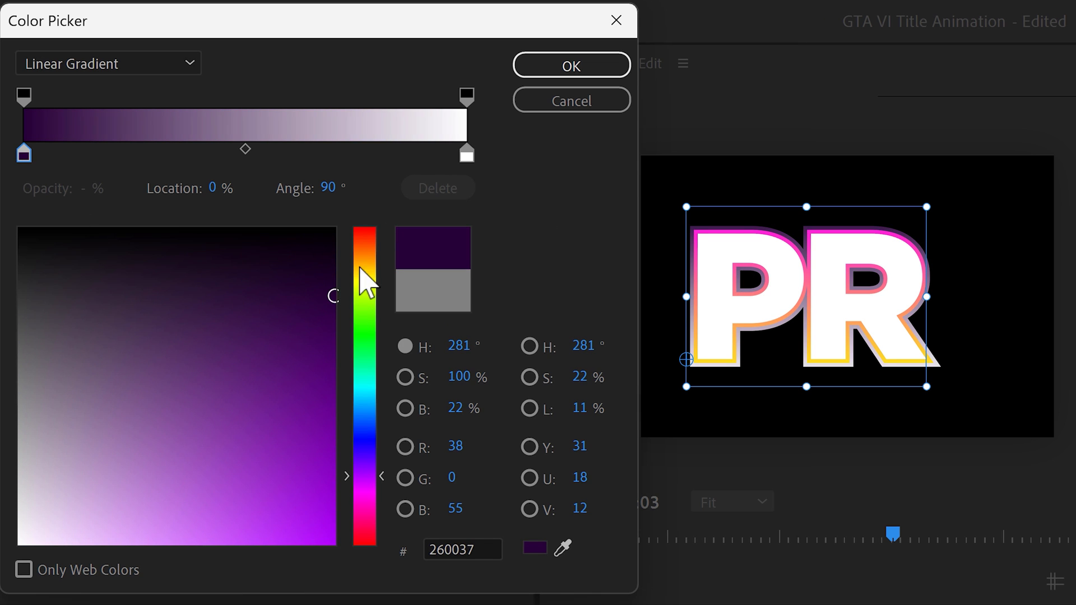
pyautogui.click(467, 154)
pyautogui.click(365, 483)
pyautogui.click(334, 540)
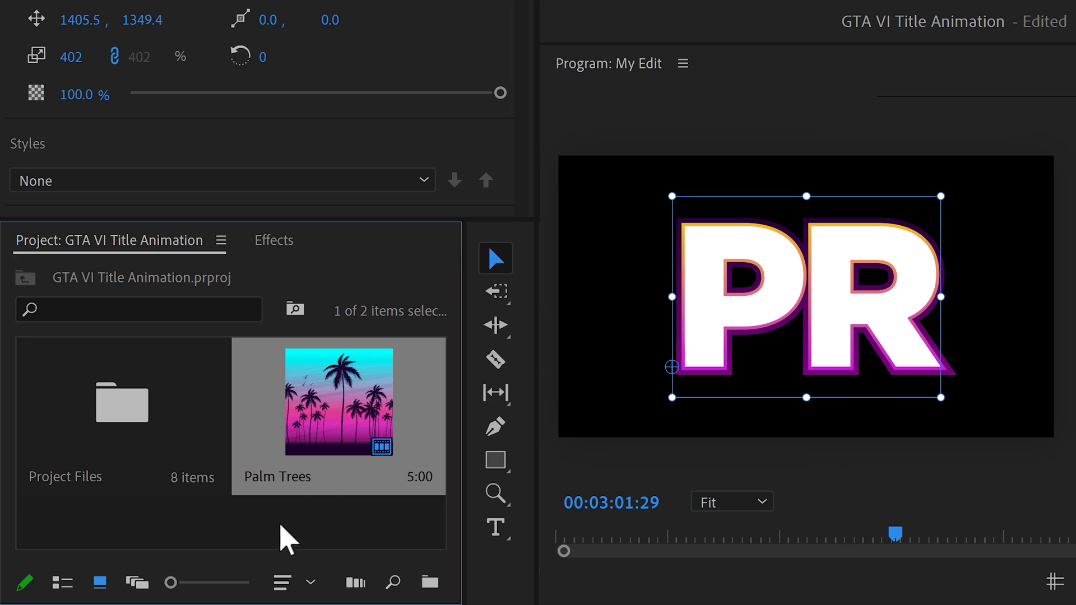
# Add the Palm Trees clip to the graphic and mask it with the PR text, fill only.
pyautogui.moveTo(336, 415); pyautogui.dragTo(159, 170)
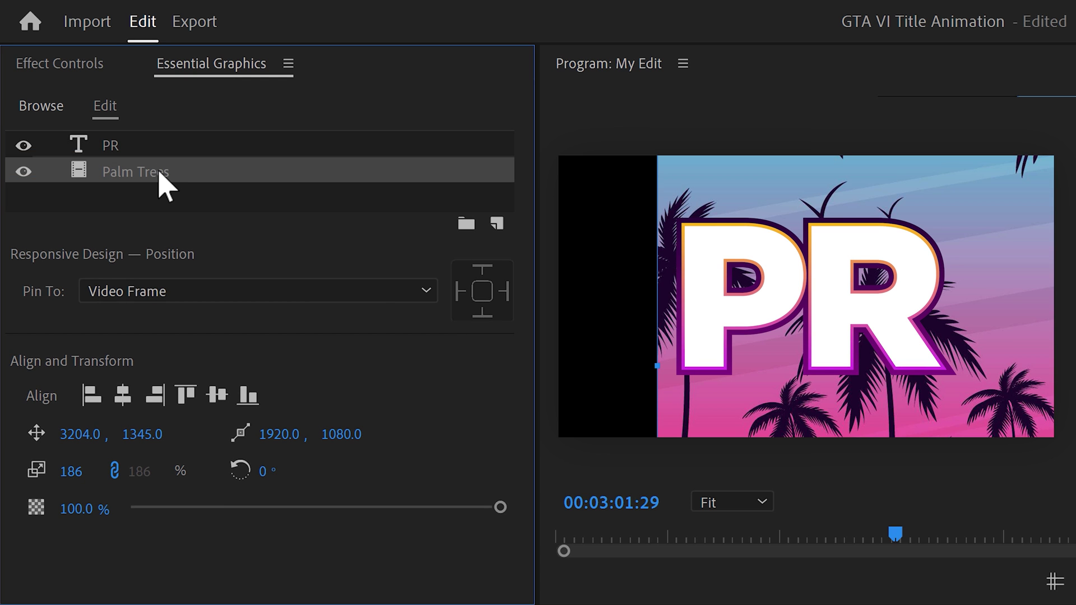
pyautogui.click(117, 152)
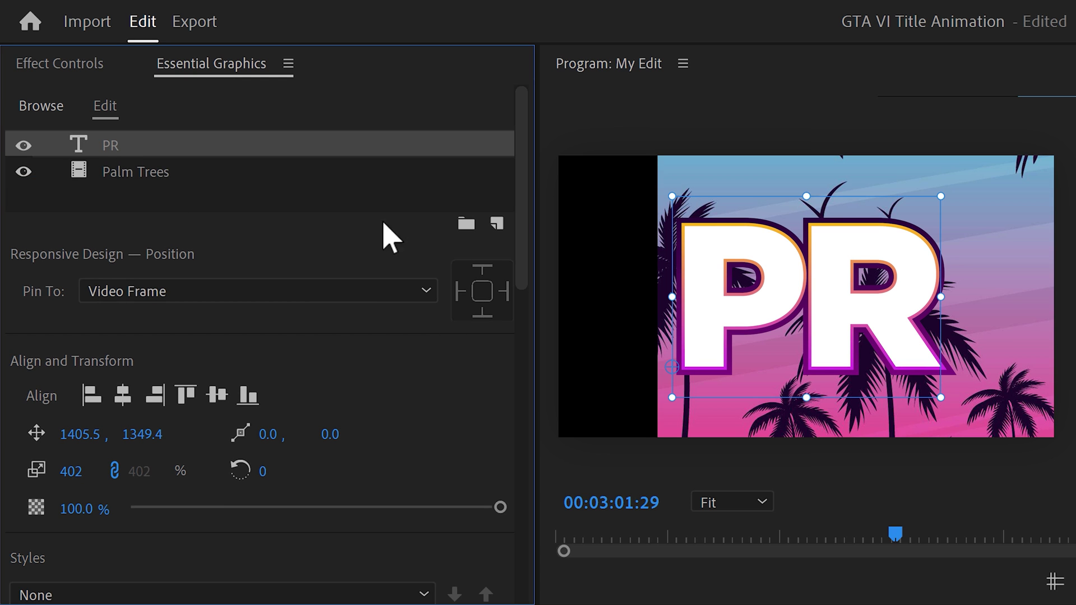
pyautogui.moveTo(521, 185); pyautogui.dragTo(518, 515)
pyautogui.click(104, 488)
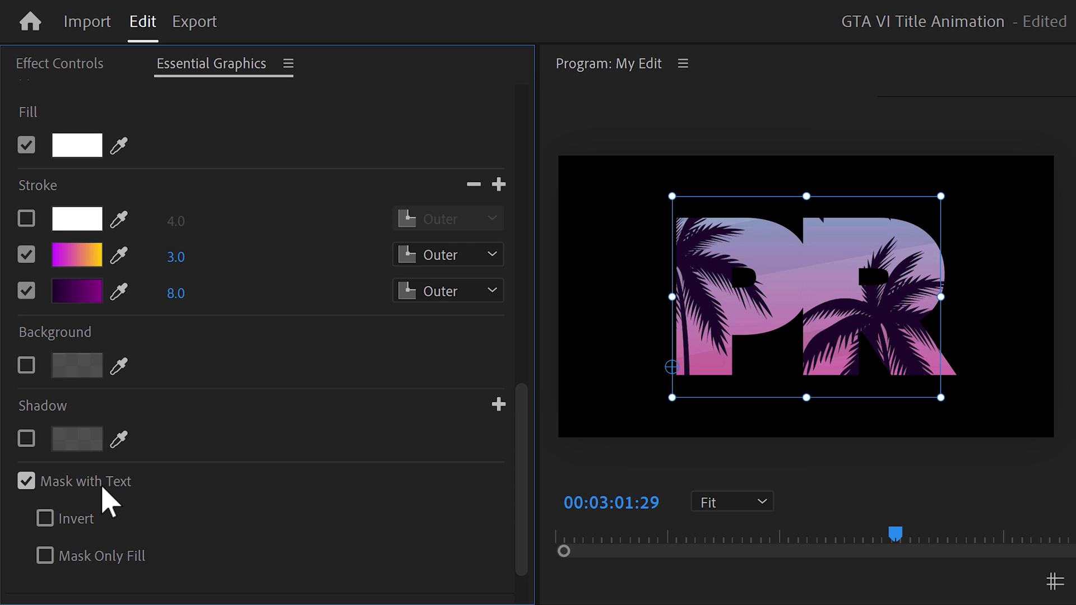
pyautogui.click(122, 557)
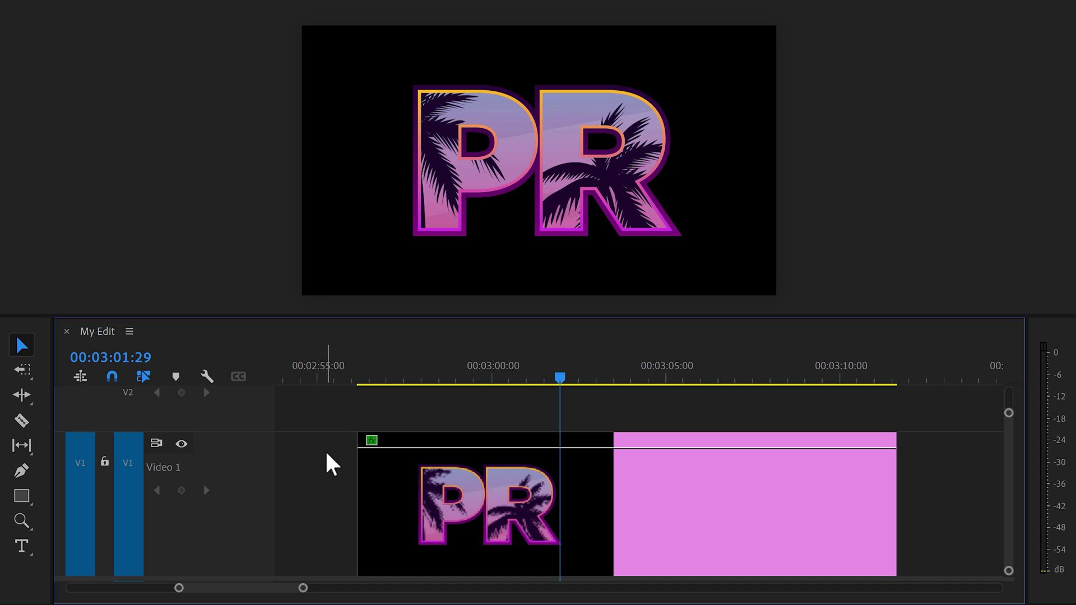
# Draw a rectangle over the PR title in the title clip.
pyautogui.click(393, 522)
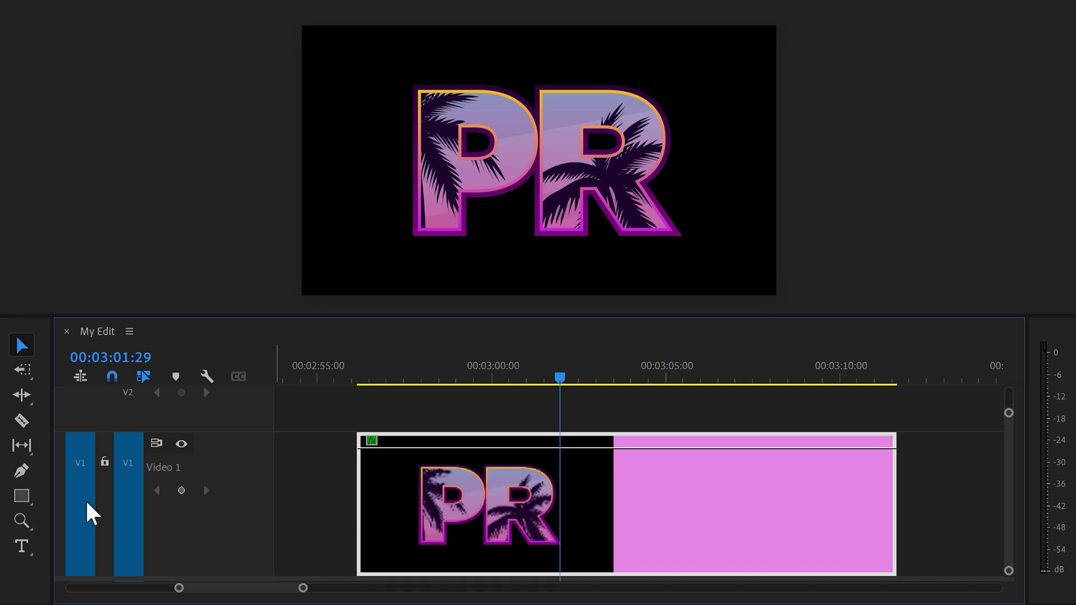
pyautogui.click(31, 502)
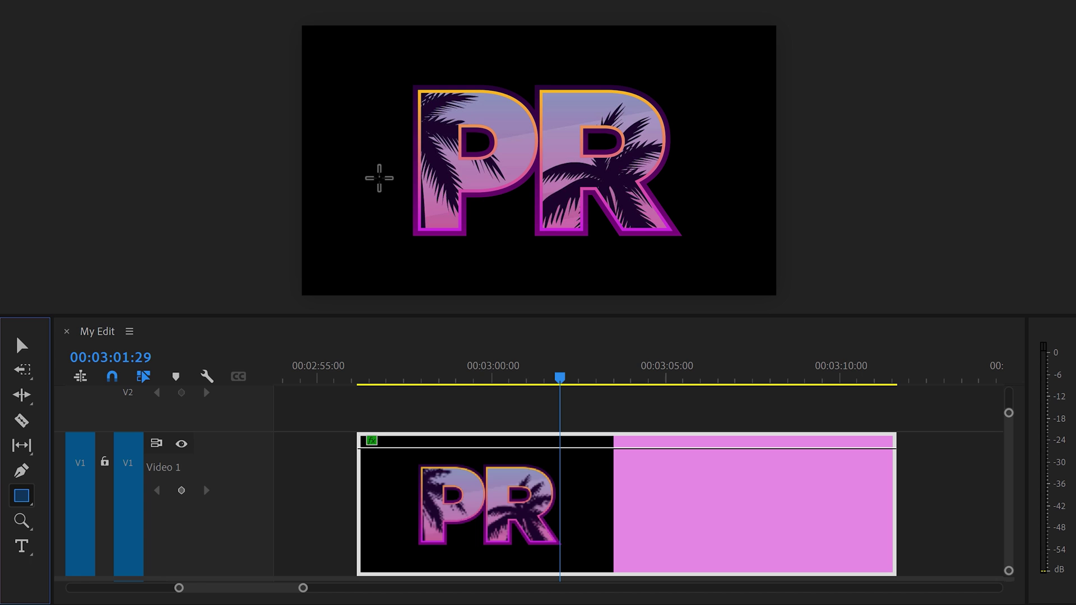
pyautogui.moveTo(398, 72); pyautogui.dragTo(703, 266)
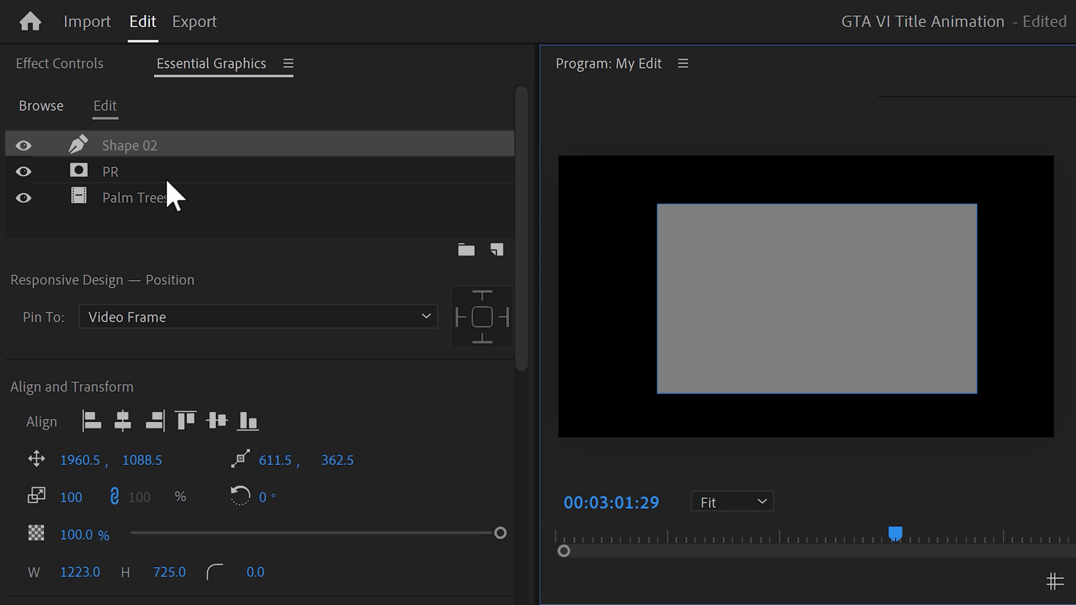
# Rename Shape 02 to 'Transparant Gradient' and move it below the PR layer.
pyautogui.rightClick(143, 154)
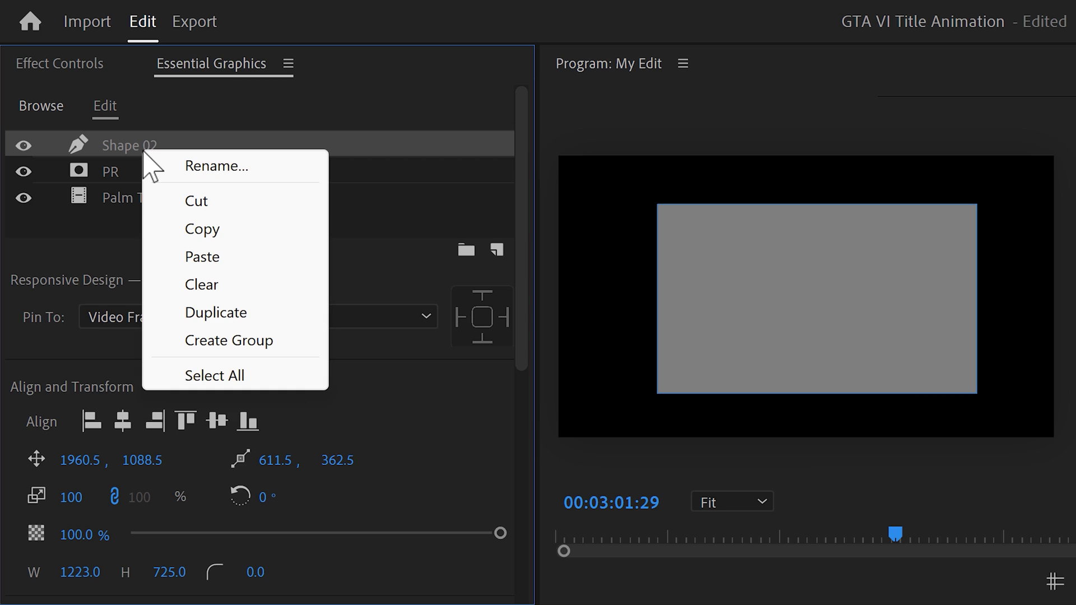
pyautogui.click(202, 166)
pyautogui.write('Transparant Gradient')
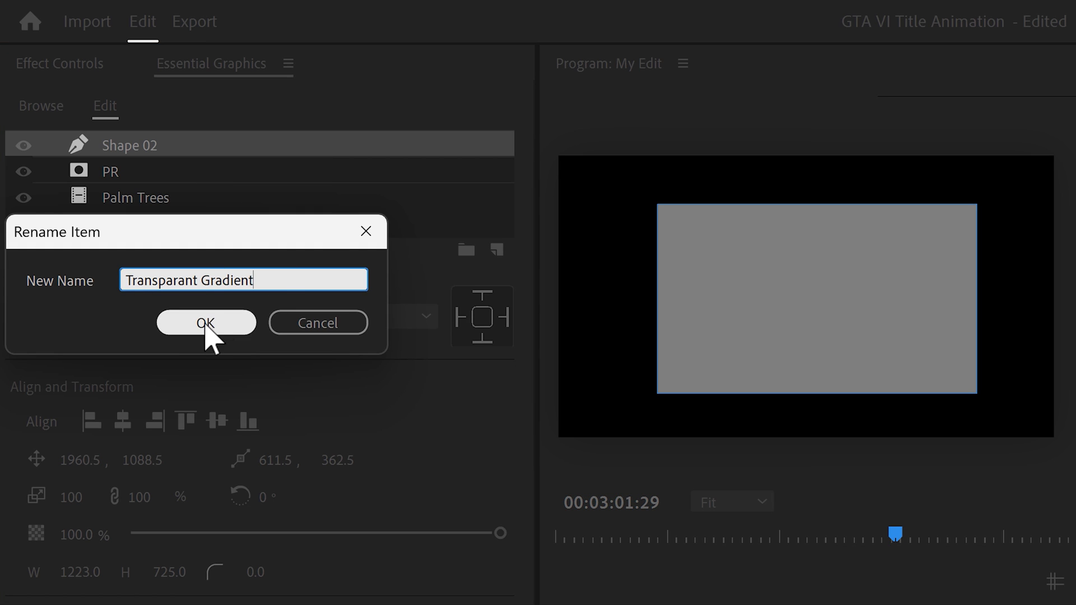
pyautogui.click(206, 323)
pyautogui.moveTo(214, 152); pyautogui.dragTo(204, 179)
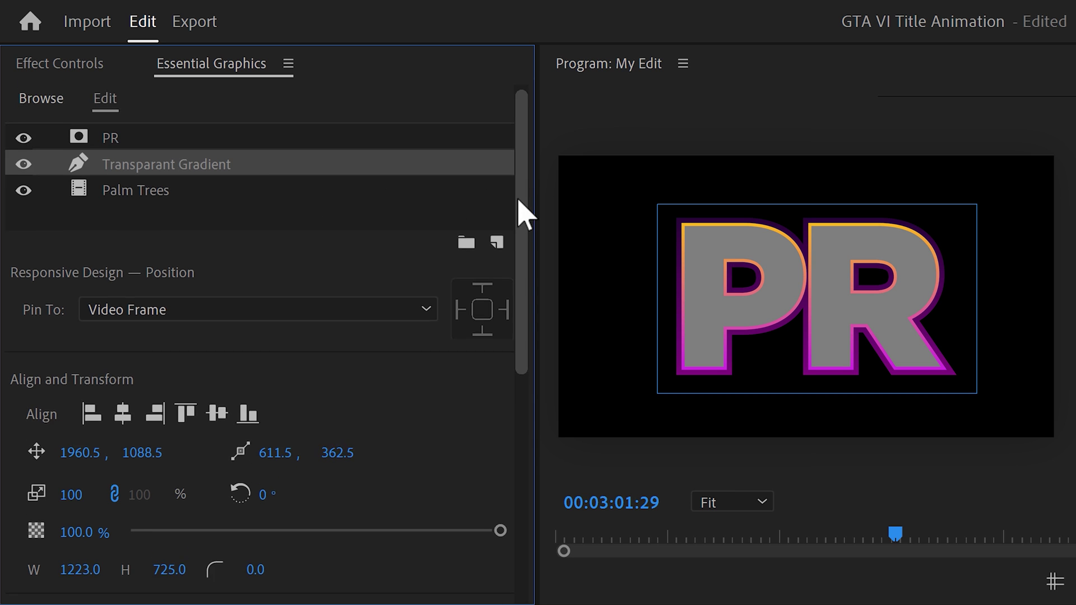
# Set the rectangle's fill gradient to run from bright blue (0056FF) to yellow (FFF200).
pyautogui.moveTo(522, 211); pyautogui.dragTo(524, 428)
pyautogui.click(77, 271)
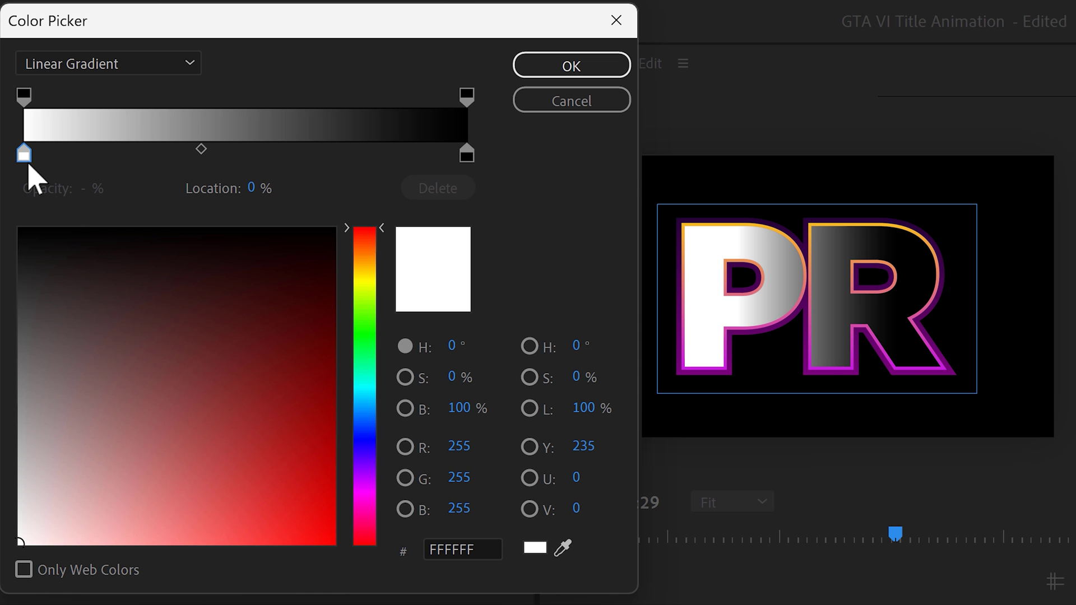
pyautogui.moveTo(364, 411); pyautogui.dragTo(365, 420)
pyautogui.click(336, 543)
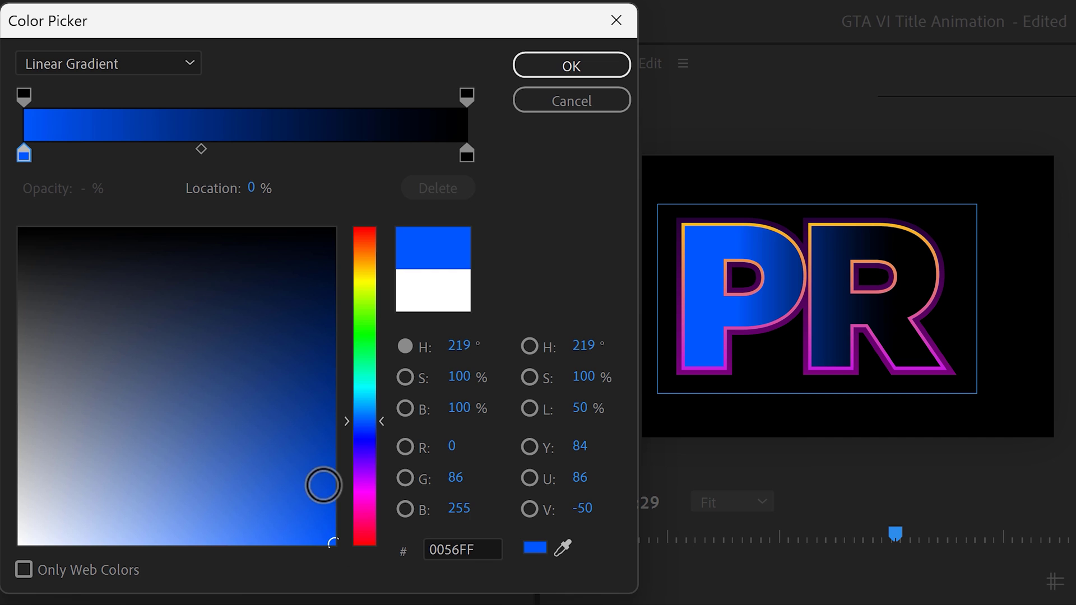
pyautogui.click(467, 154)
pyautogui.click(364, 276)
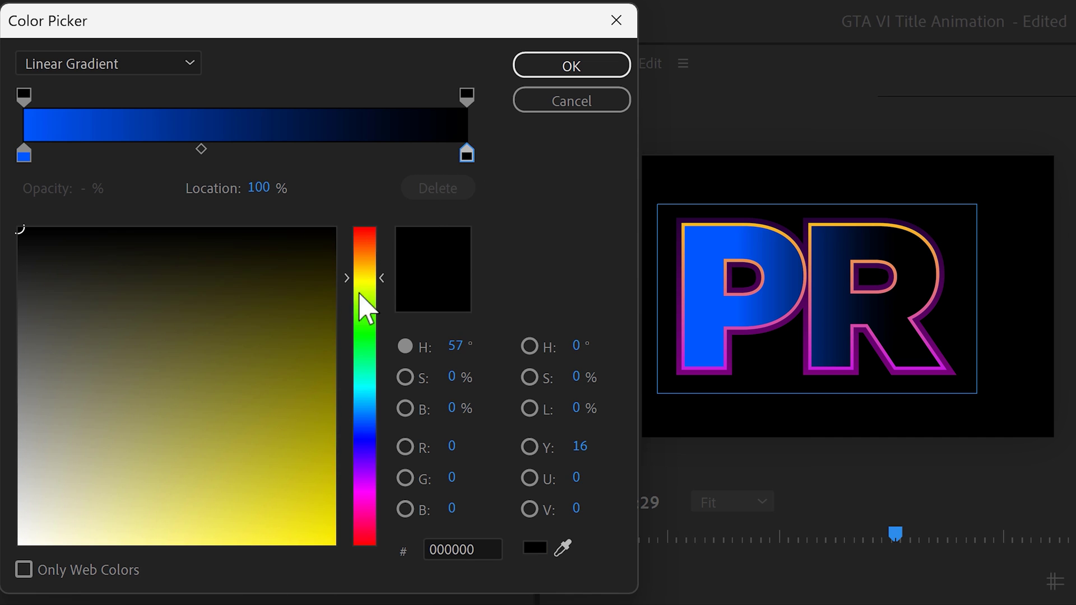
pyautogui.click(335, 543)
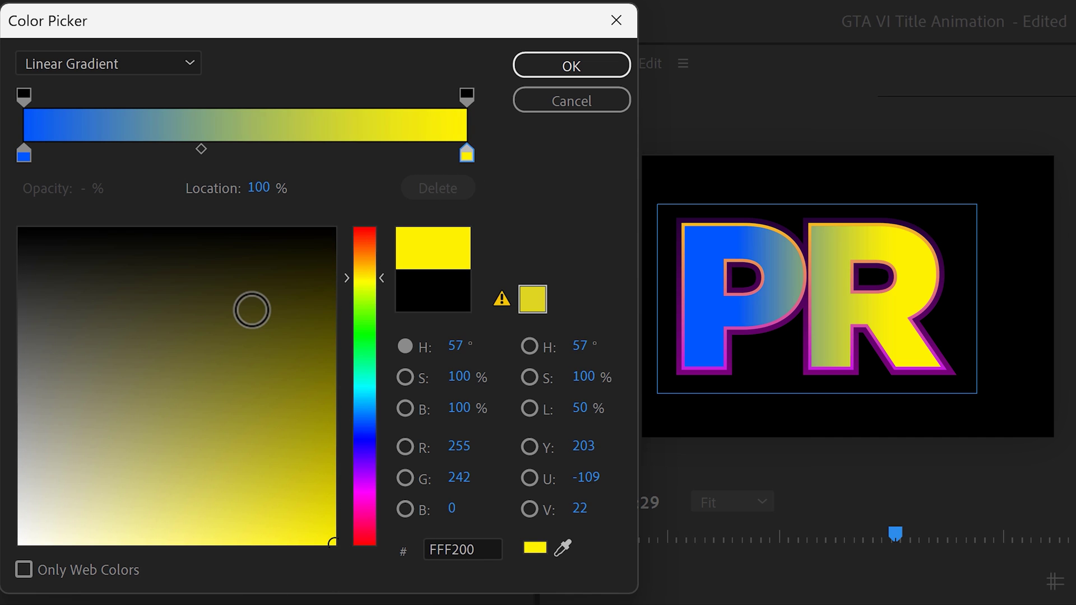
# Add a magenta (FF00EF) middle stop and place the stops at 11%, 44% and about 78%.
pyautogui.click(251, 152)
pyautogui.click(364, 441)
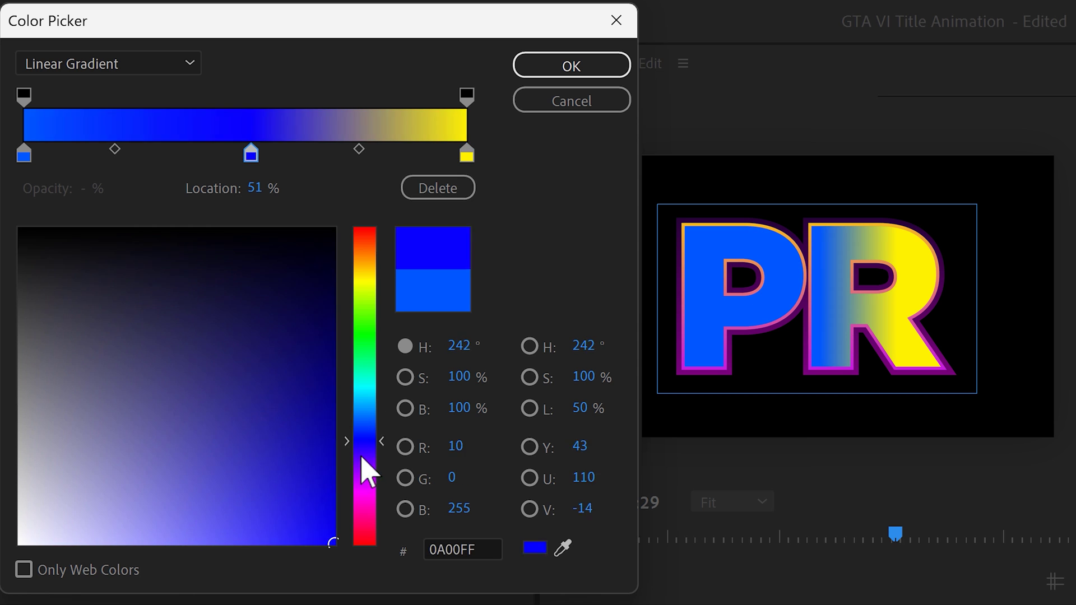
pyautogui.moveTo(362, 459); pyautogui.dragTo(362, 496)
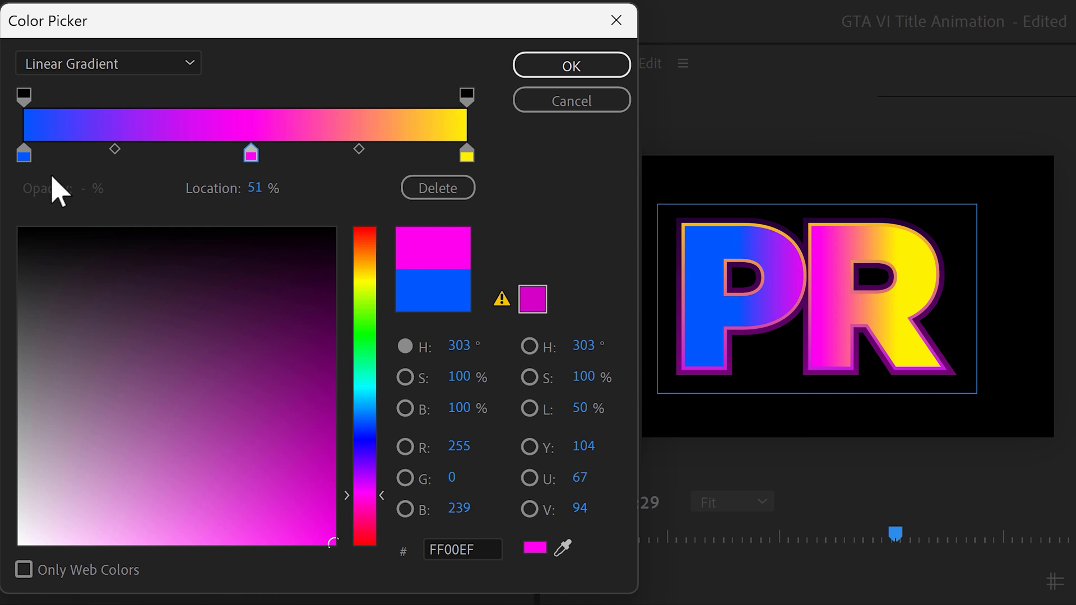
pyautogui.moveTo(23, 155); pyautogui.dragTo(73, 159)
pyautogui.moveTo(467, 154); pyautogui.dragTo(368, 155)
pyautogui.moveTo(251, 155); pyautogui.dragTo(217, 160)
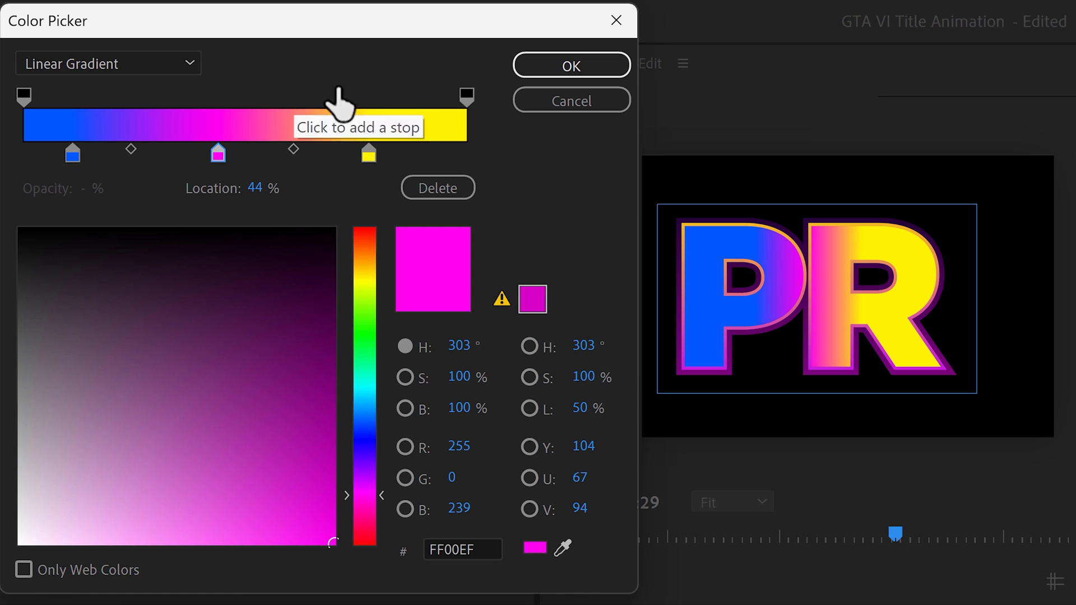
# Apply the gradient, rotate it to 90° and lower its opacity to about 47%.
pyautogui.click(567, 70)
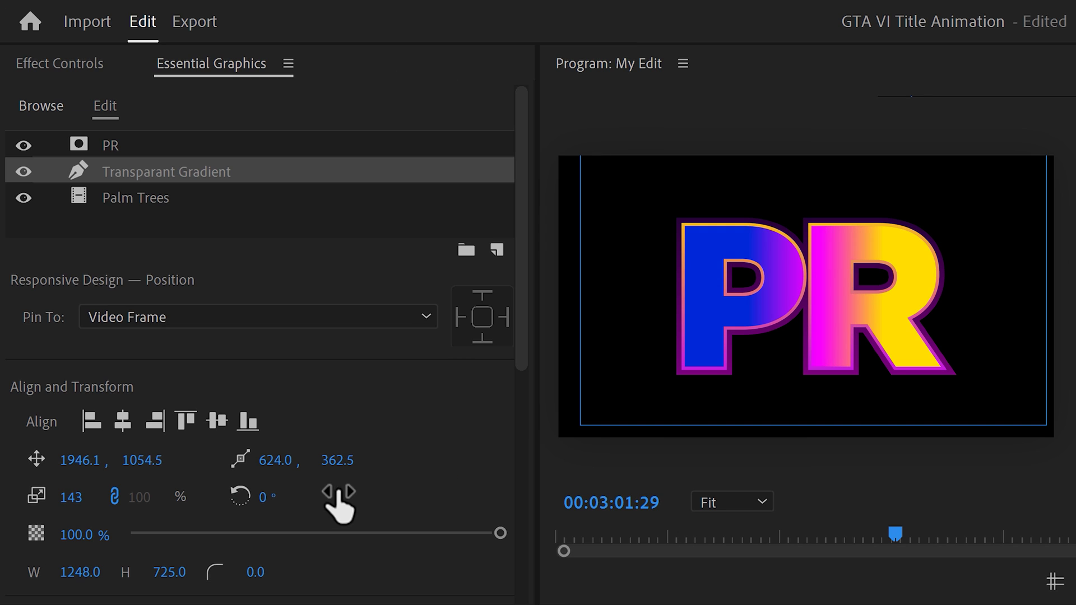
pyautogui.click(274, 495)
pyautogui.moveTo(289, 496); pyautogui.dragTo(250, 495)
pyautogui.write('90')
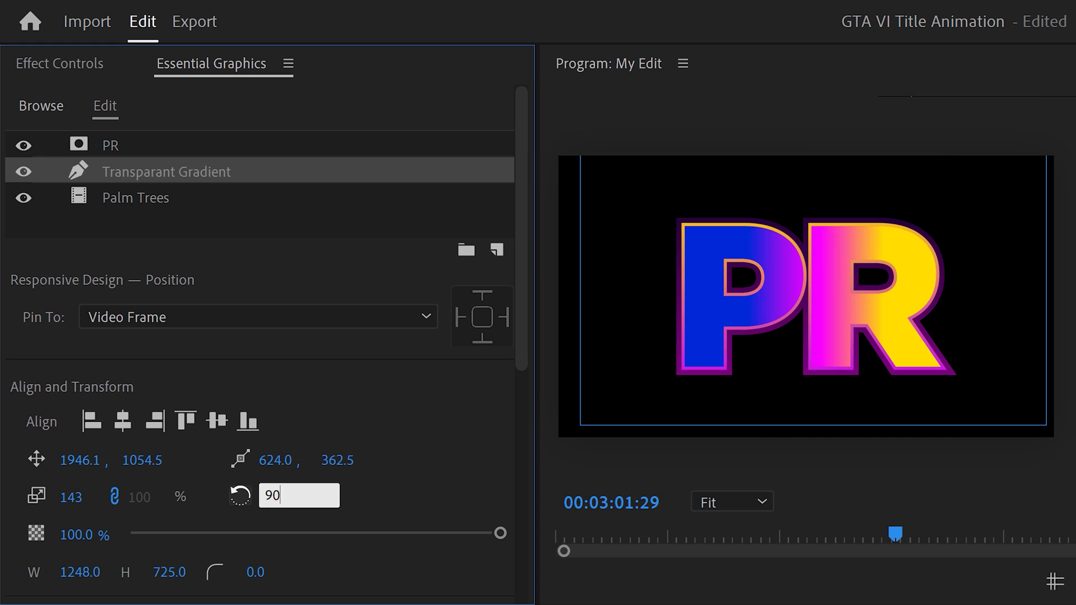
pyautogui.press('Return')
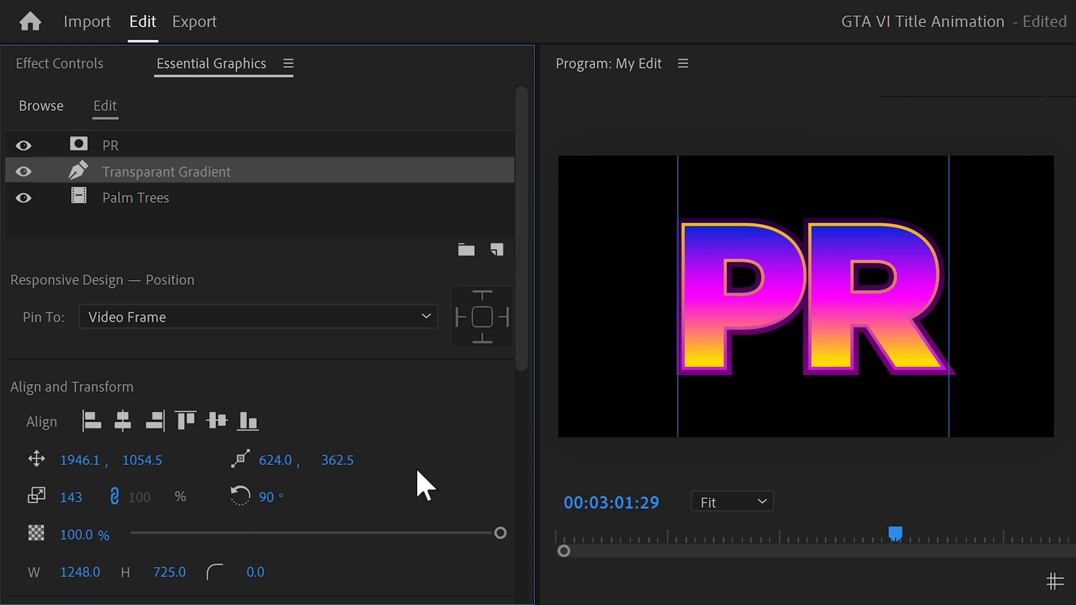
pyautogui.moveTo(495, 534); pyautogui.dragTo(308, 531)
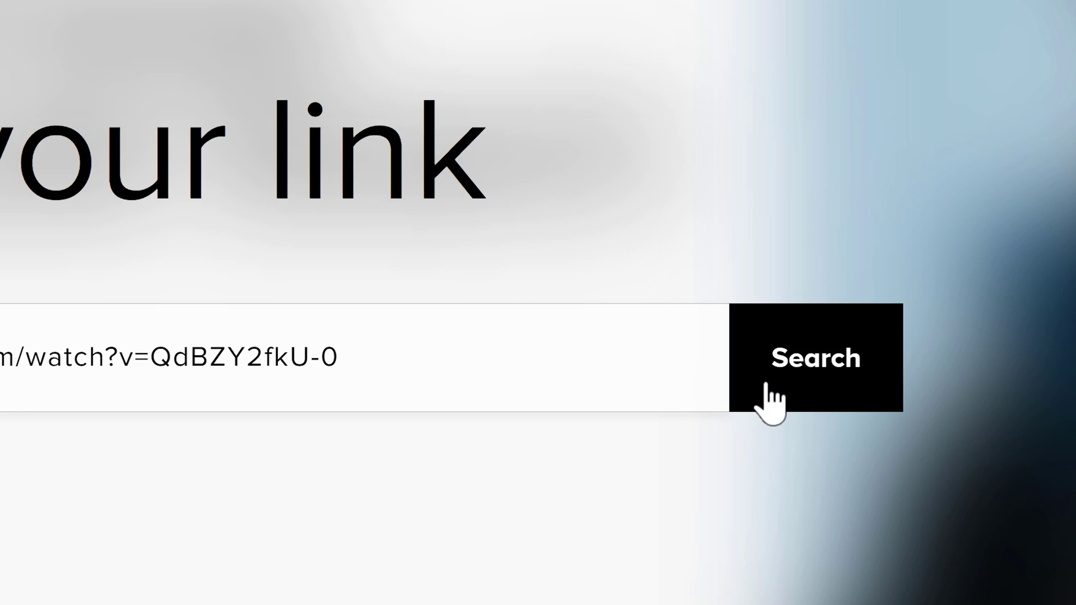
# Search Audiio using the video link and play the High Society (Instrumental) preview.
pyautogui.click(772, 401)
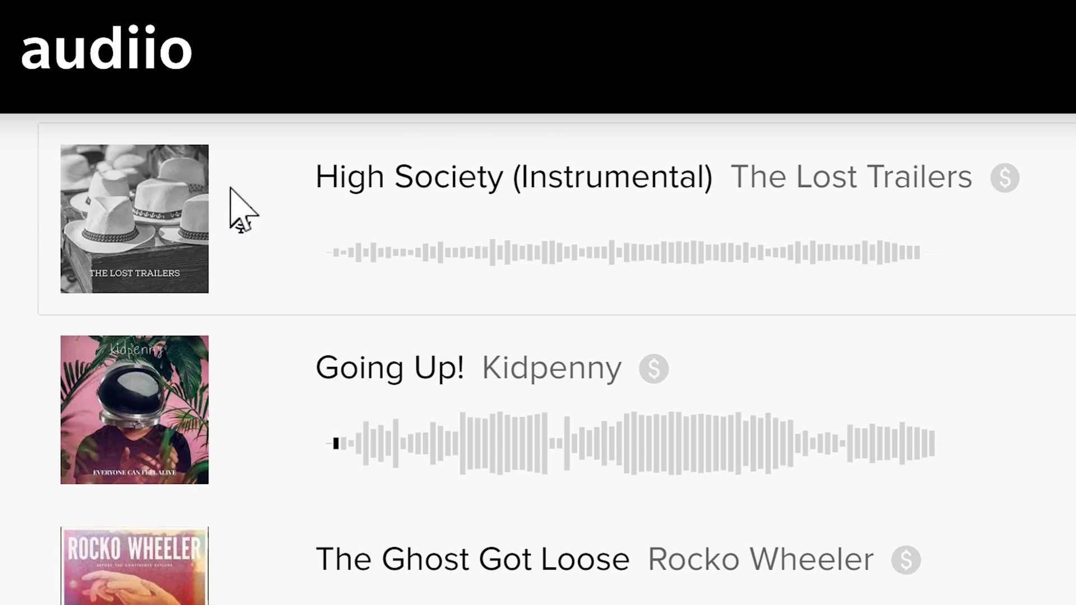
pyautogui.moveTo(164, 225)
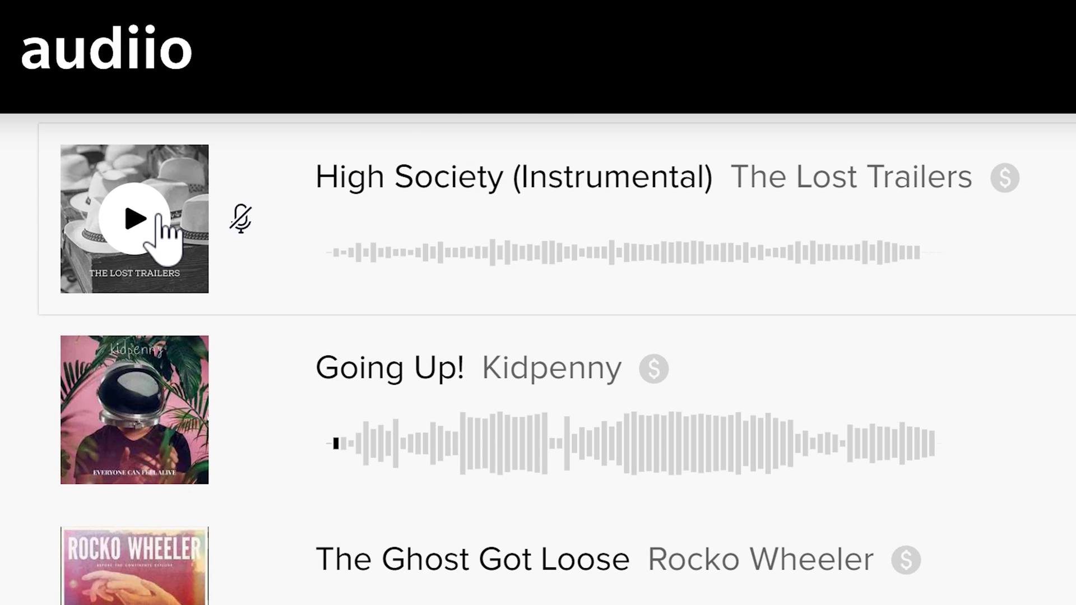
pyautogui.click(135, 219)
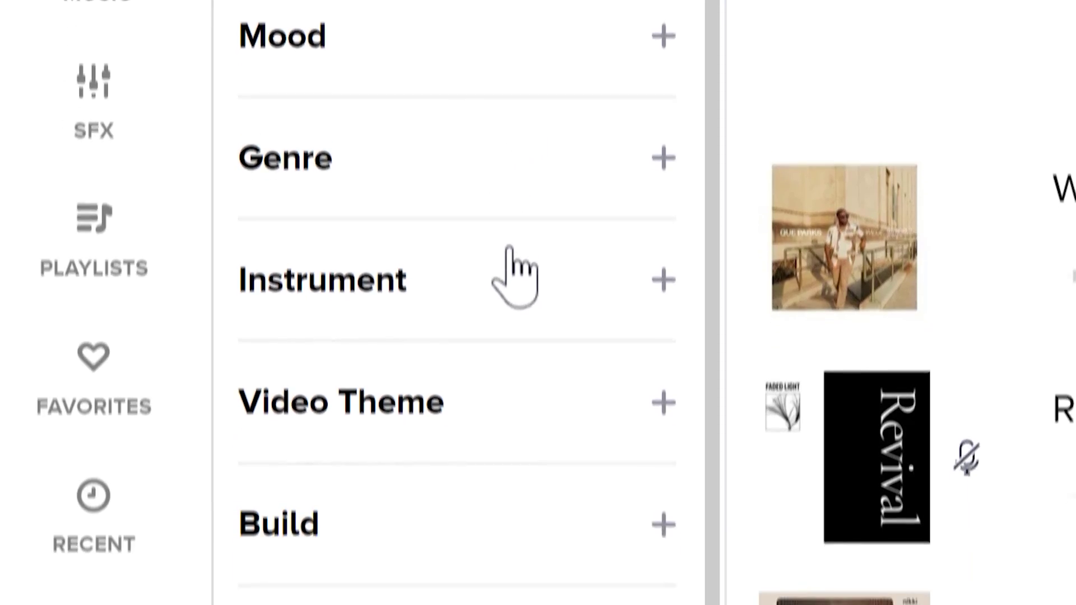
pyautogui.scroll(-6, 516, 244)
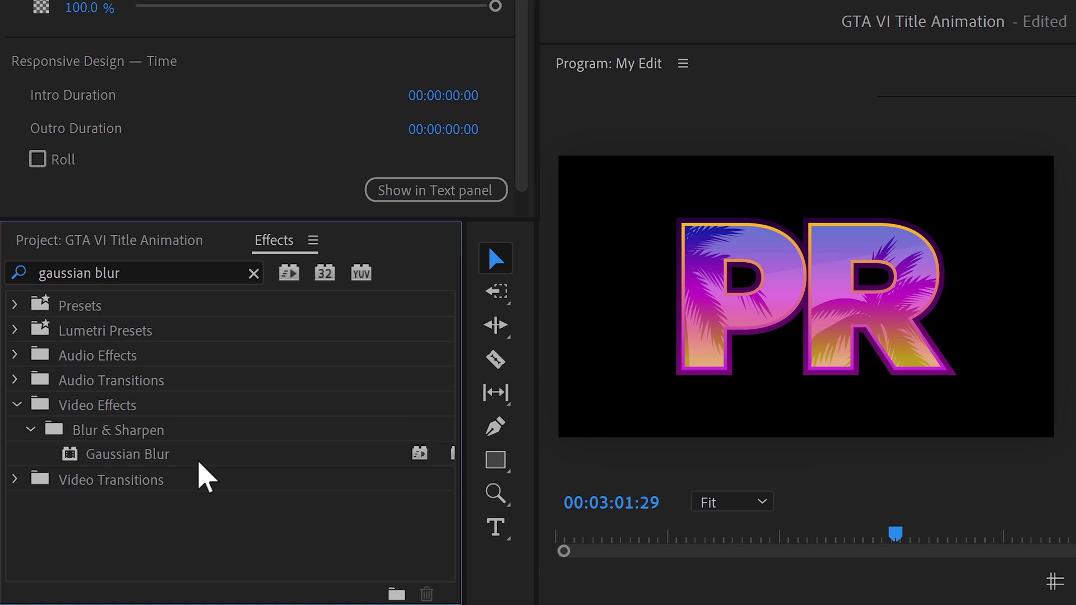
# Add Gaussian Blur above Palm Trees in the graphic's layers and view its effect settings.
pyautogui.moveTo(207, 453); pyautogui.dragTo(194, 191)
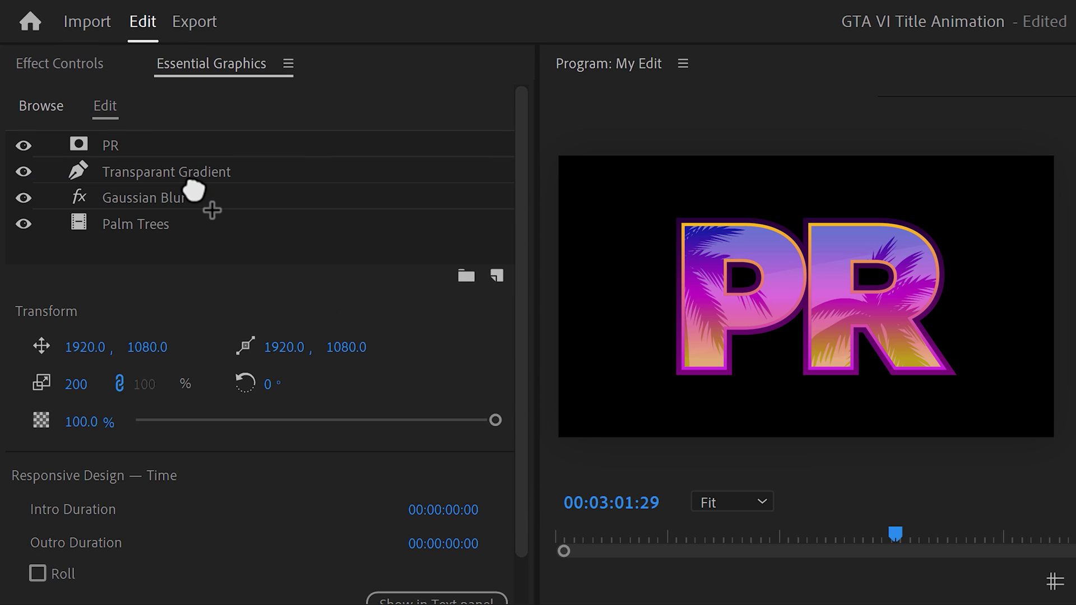
pyautogui.click(179, 200)
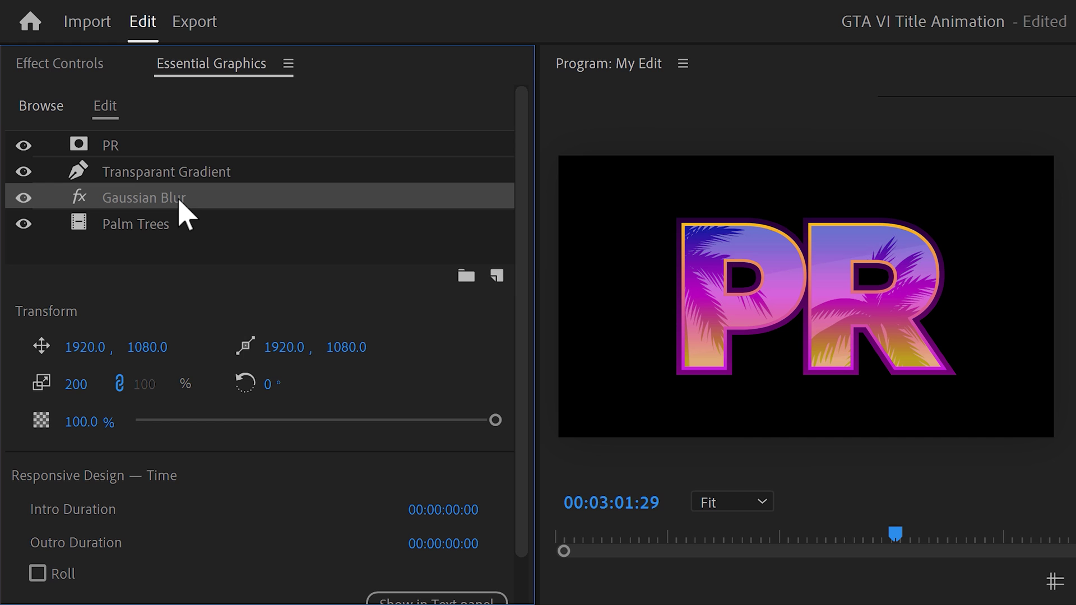
pyautogui.click(90, 66)
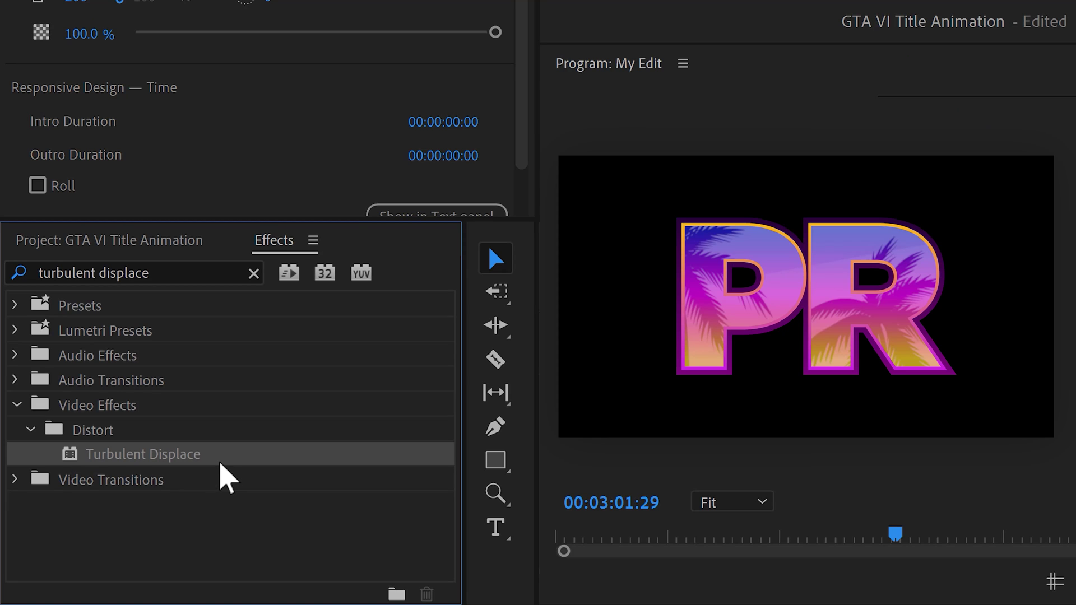
# Add Turbulent Displace, keyframe Evolution from 0 to 360 near the clip's end, then switch it off.
pyautogui.moveTo(227, 476); pyautogui.dragTo(250, 225)
pyautogui.click(94, 73)
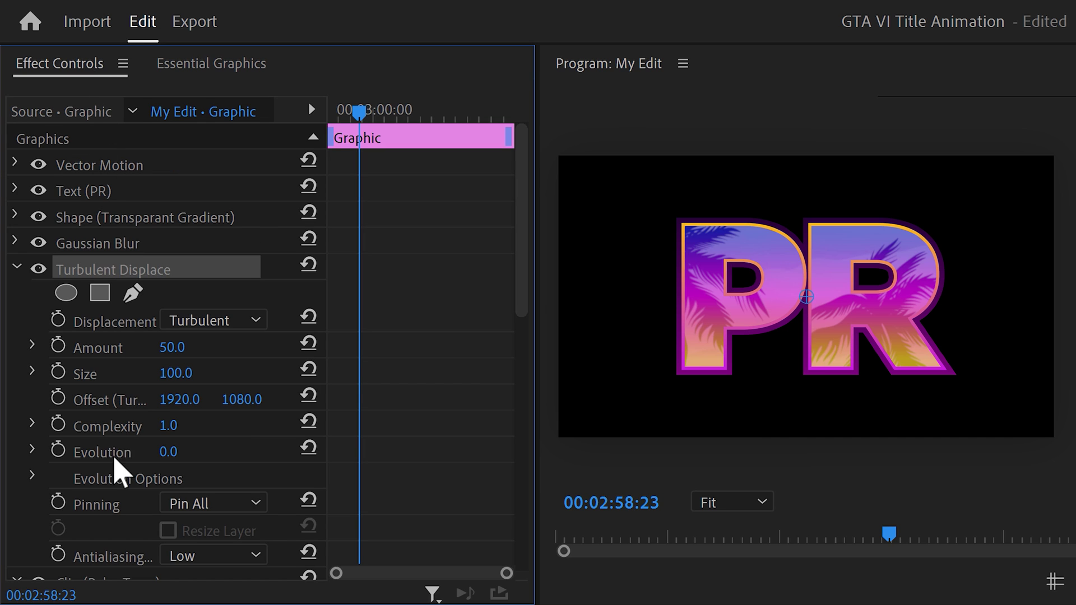
pyautogui.click(109, 457)
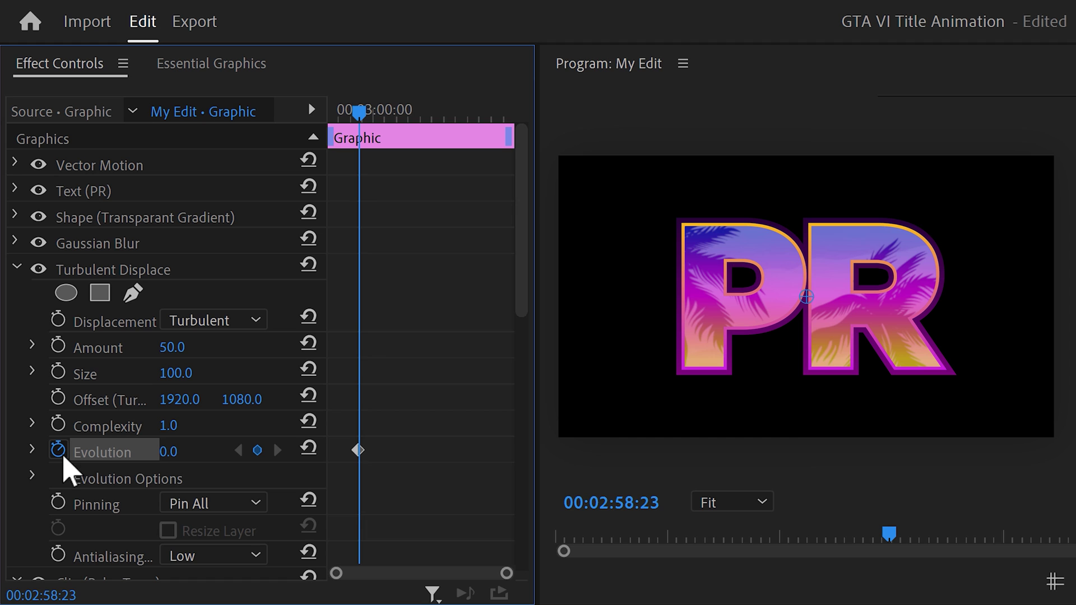
pyautogui.moveTo(373, 112); pyautogui.dragTo(516, 127)
pyautogui.click(174, 452)
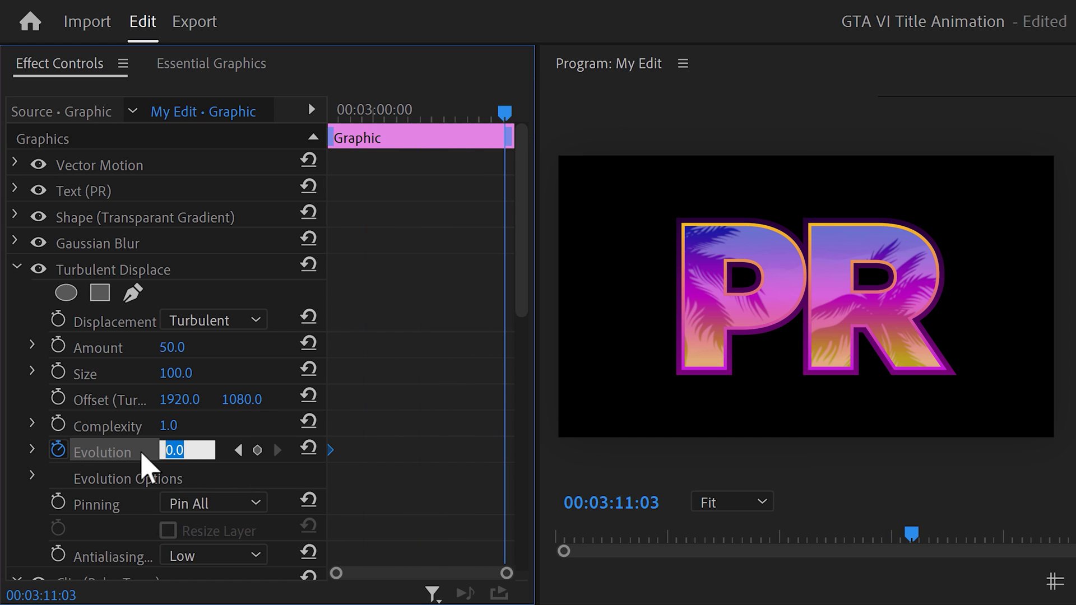
pyautogui.write('360')
pyautogui.press('Return')
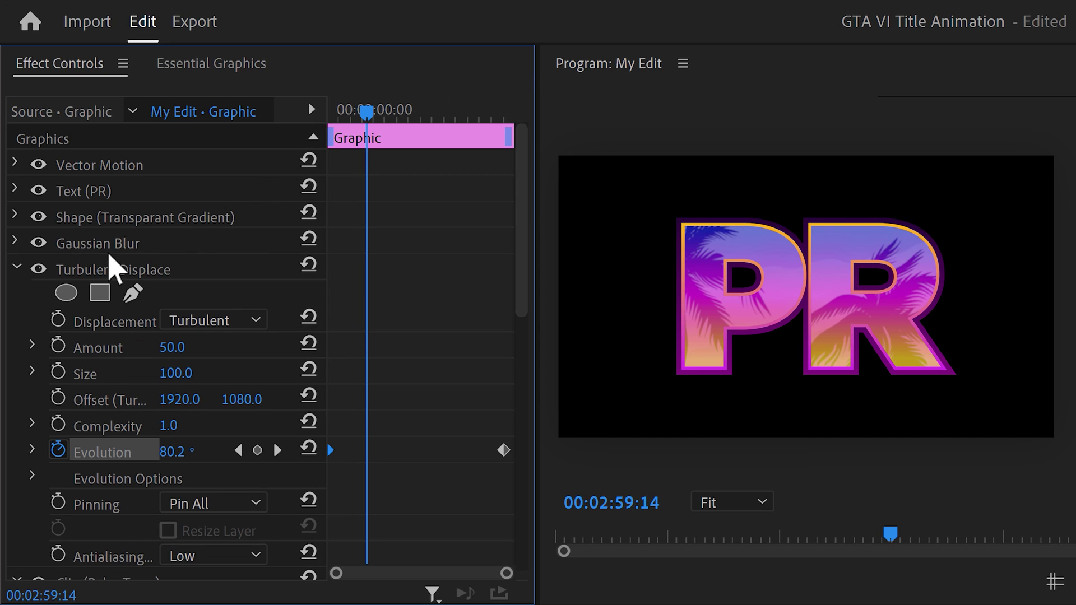
pyautogui.click(39, 270)
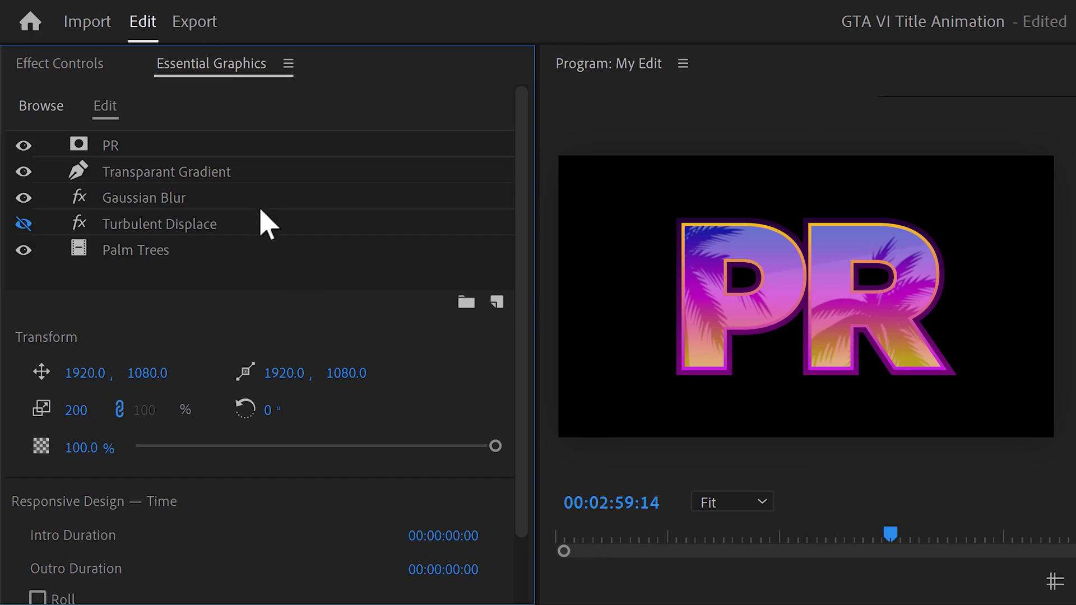
# Group the five layers from PR down to Palm Trees and rename the group 'Background'.
pyautogui.keyDown('shift'); pyautogui.click(244, 147); pyautogui.keyUp('shift')
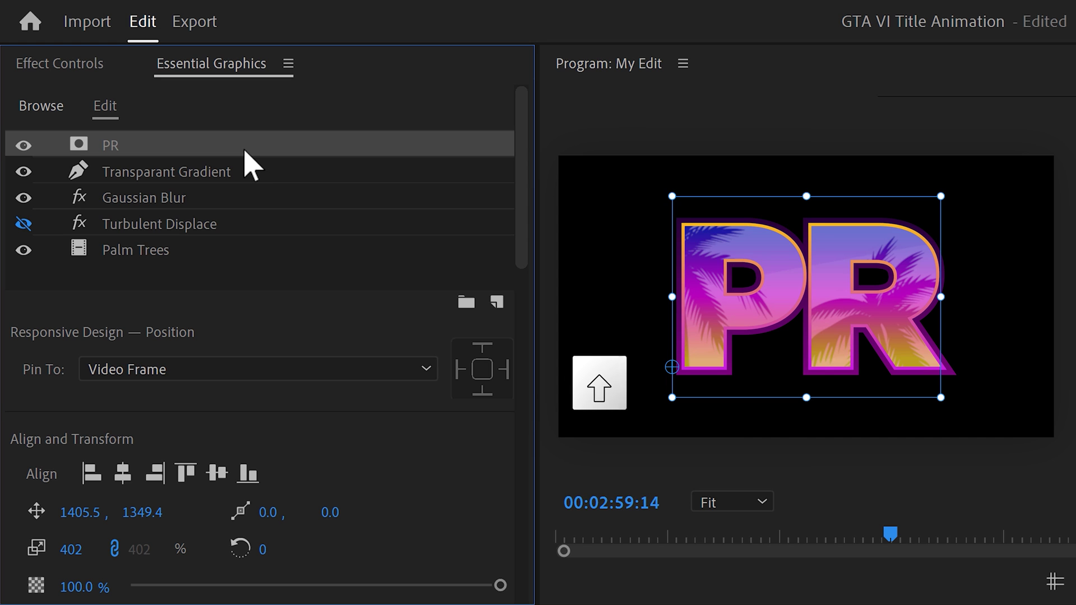
pyautogui.keyDown('shift'); pyautogui.click(227, 247); pyautogui.keyUp('shift')
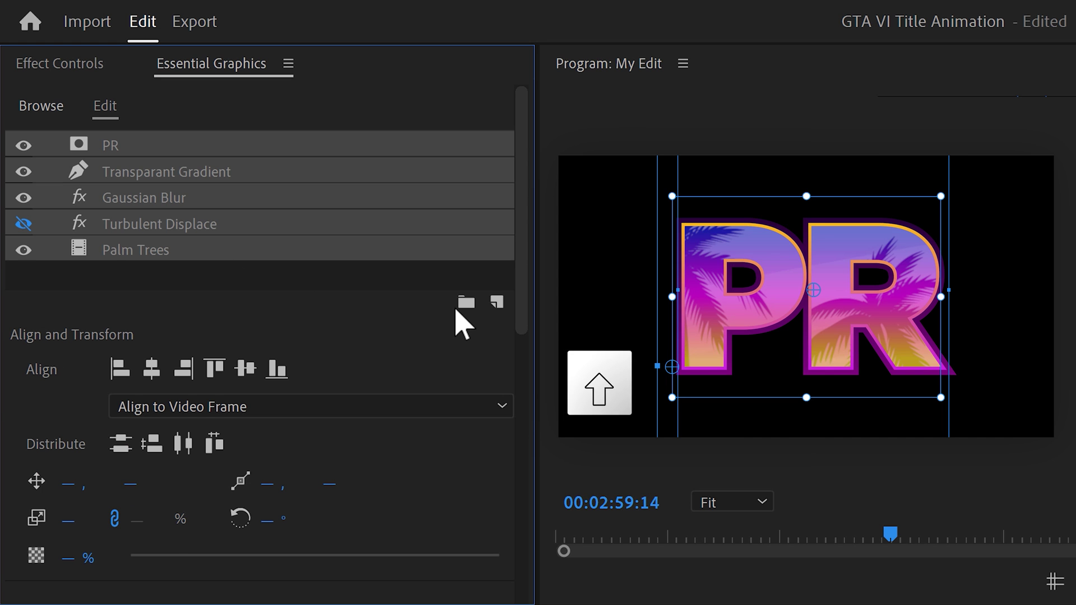
pyautogui.click(465, 304)
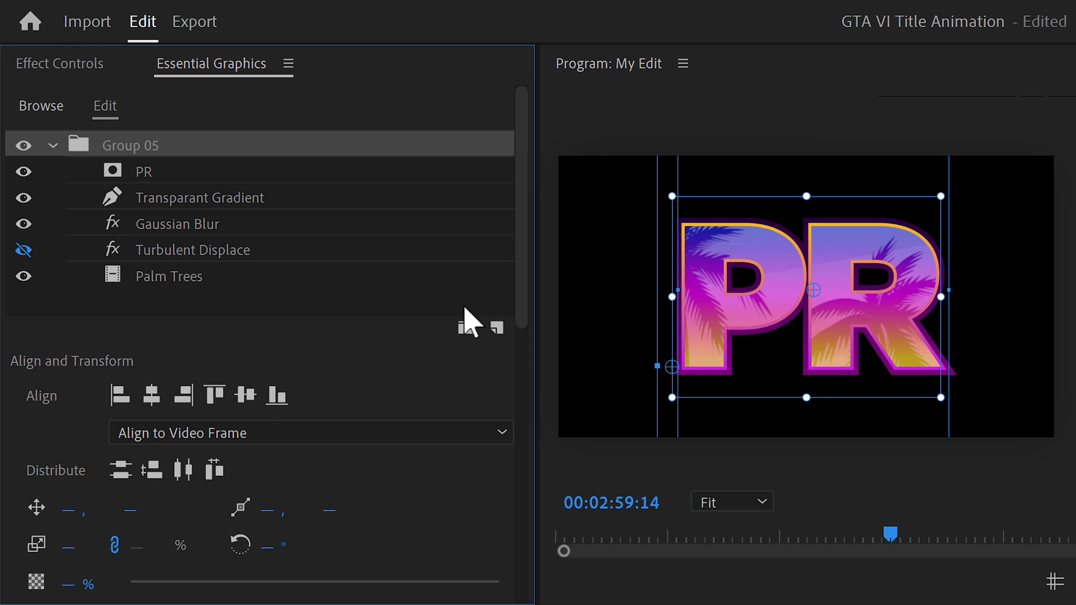
pyautogui.click(463, 308)
pyautogui.rightClick(169, 147)
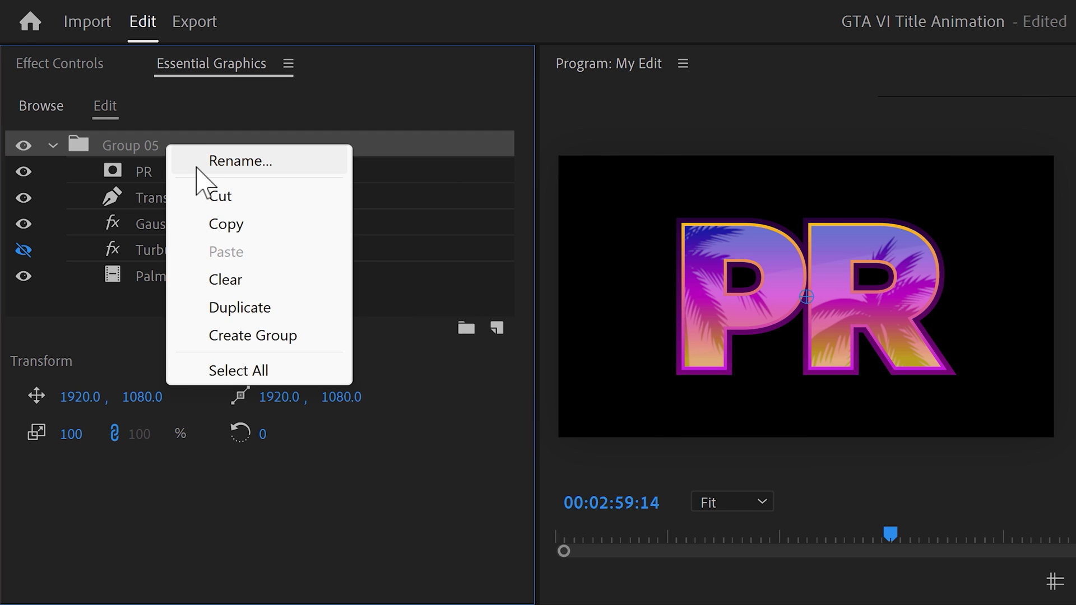
pyautogui.click(197, 164)
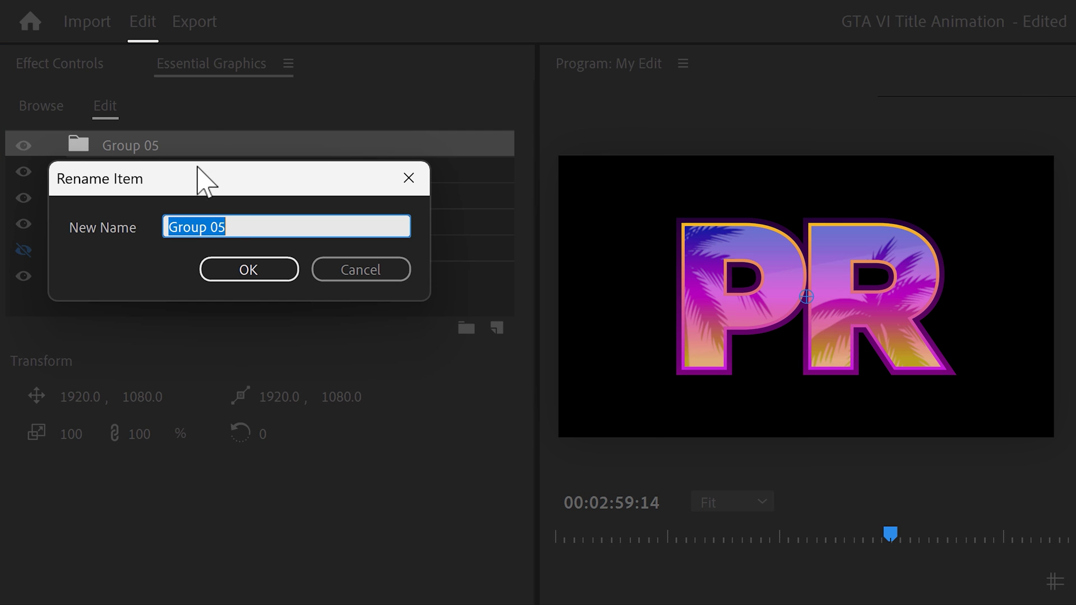
pyautogui.write('Back')
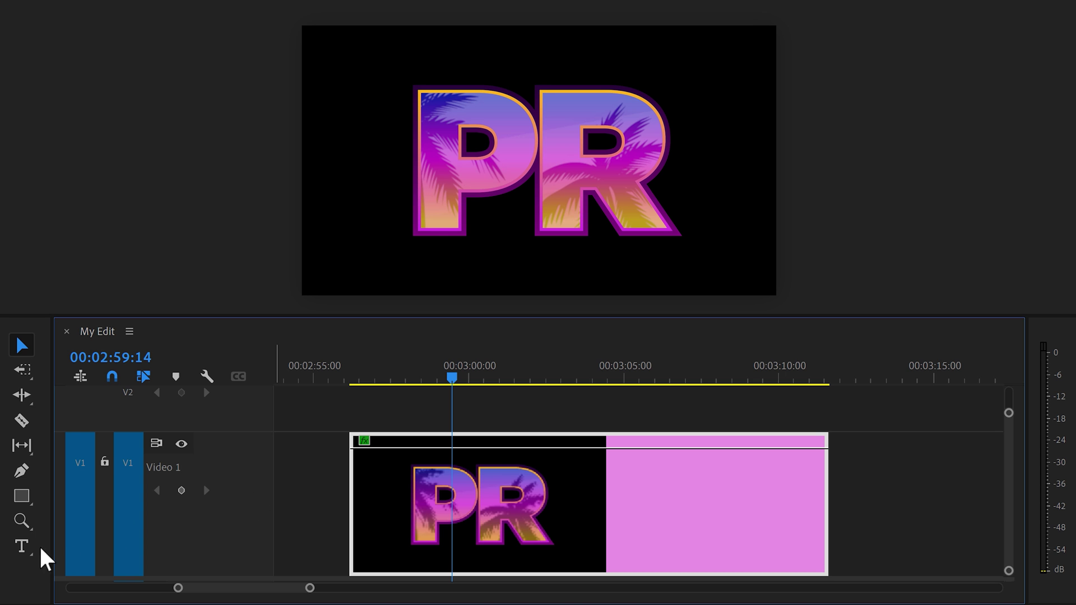
# Create a new text layer reading 'PEMIERE' left of the PR letters.
pyautogui.click(22, 547)
pyautogui.click(335, 150)
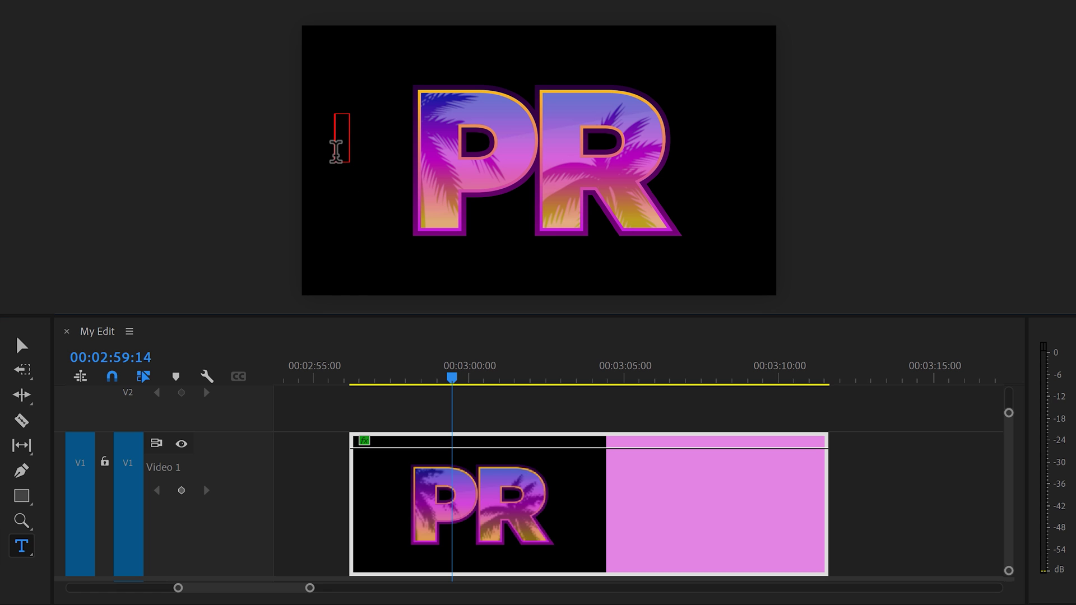
pyautogui.write('PEMIERE')
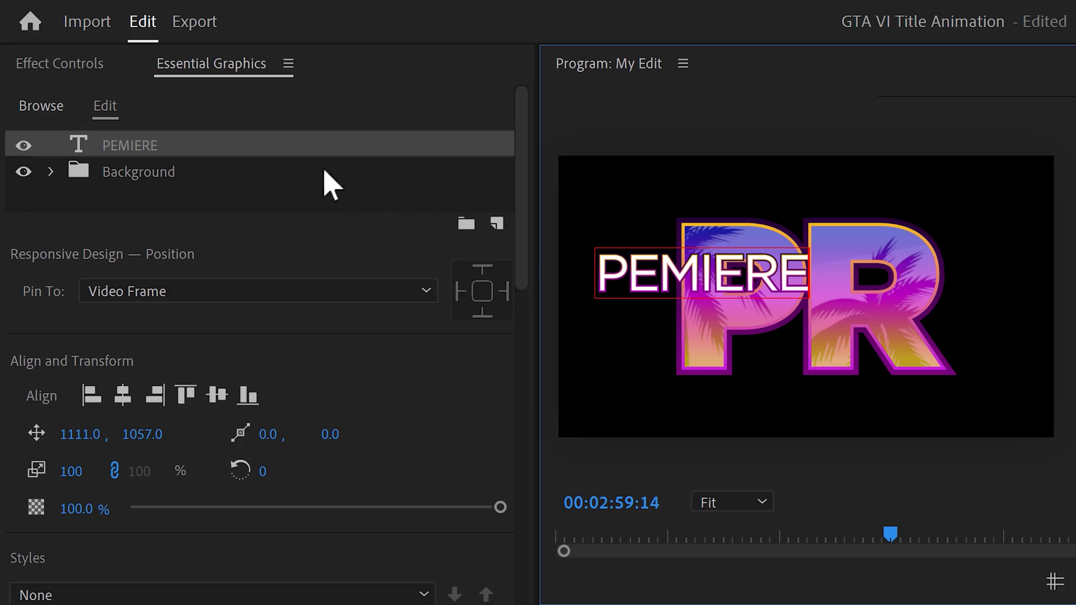
# Set the PEMIERE text layer's font to Pricedown.
pyautogui.click(303, 153)
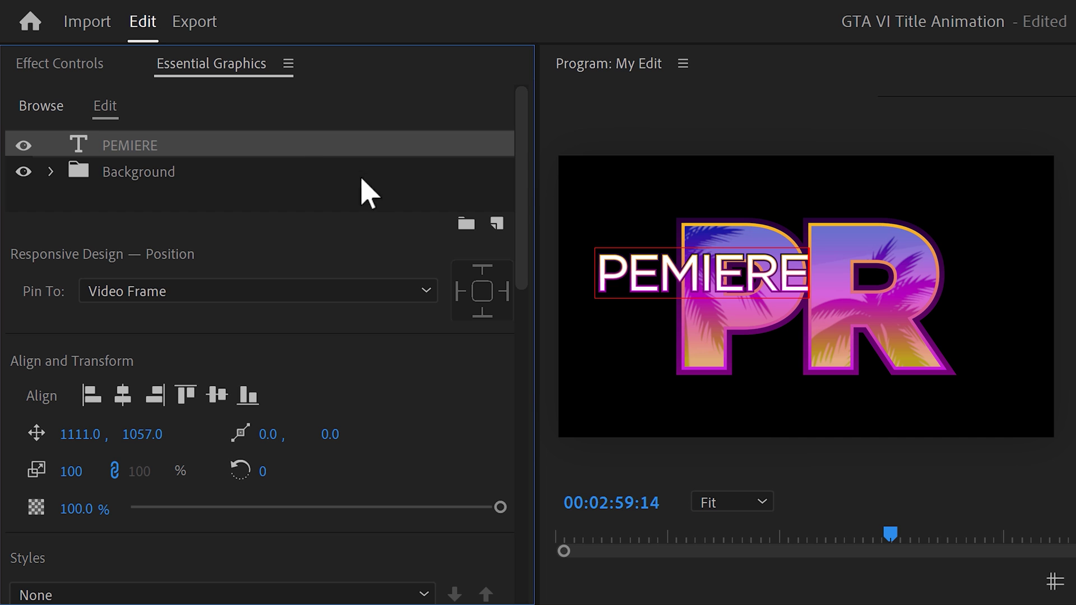
pyautogui.moveTo(521, 192); pyautogui.dragTo(524, 329)
pyautogui.click(489, 321)
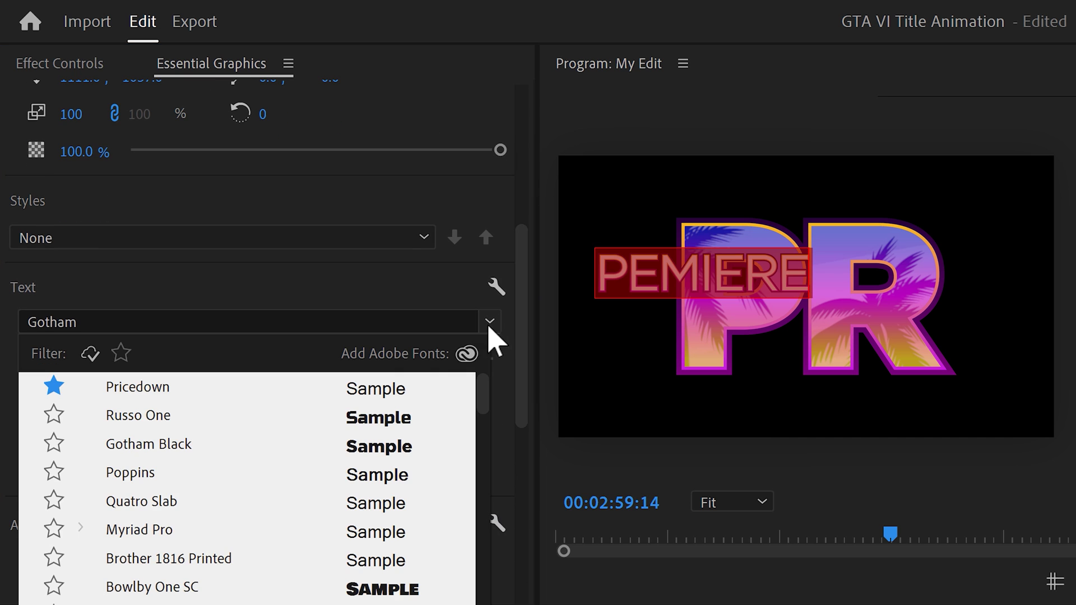
pyautogui.click(180, 389)
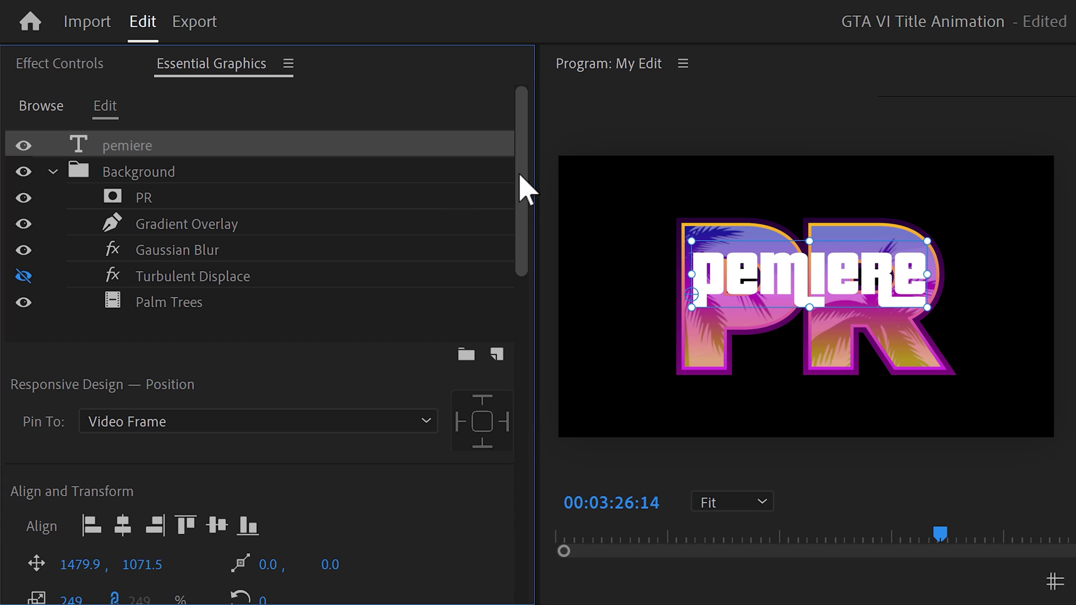
# Enable a black 4.0 stroke and a purple gradient 6.0 outer stroke on the pemiere text.
pyautogui.moveTo(522, 211); pyautogui.dragTo(524, 485)
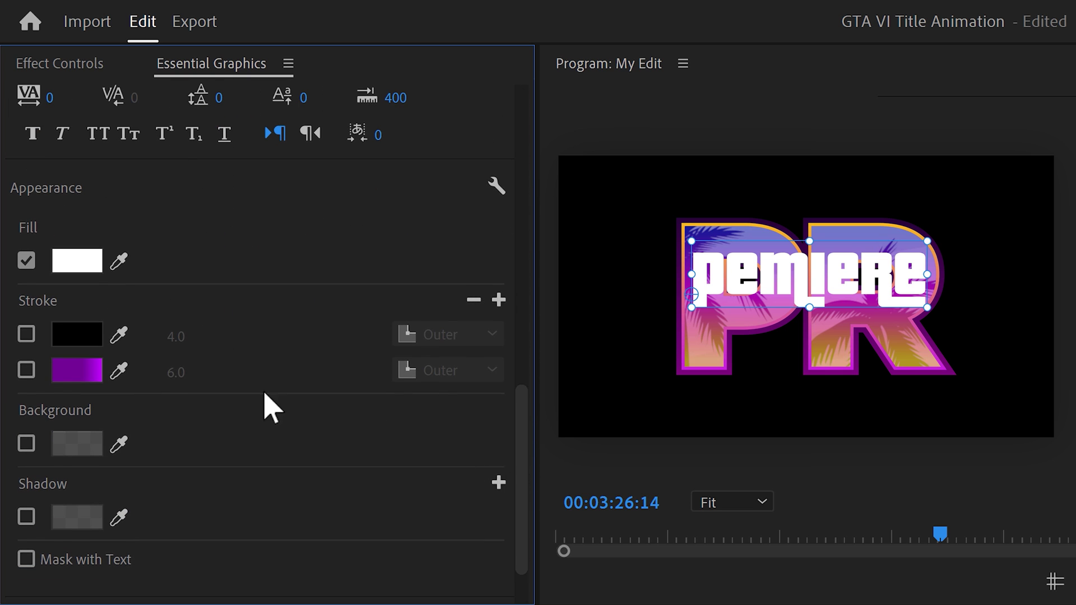
pyautogui.click(27, 335)
pyautogui.click(73, 336)
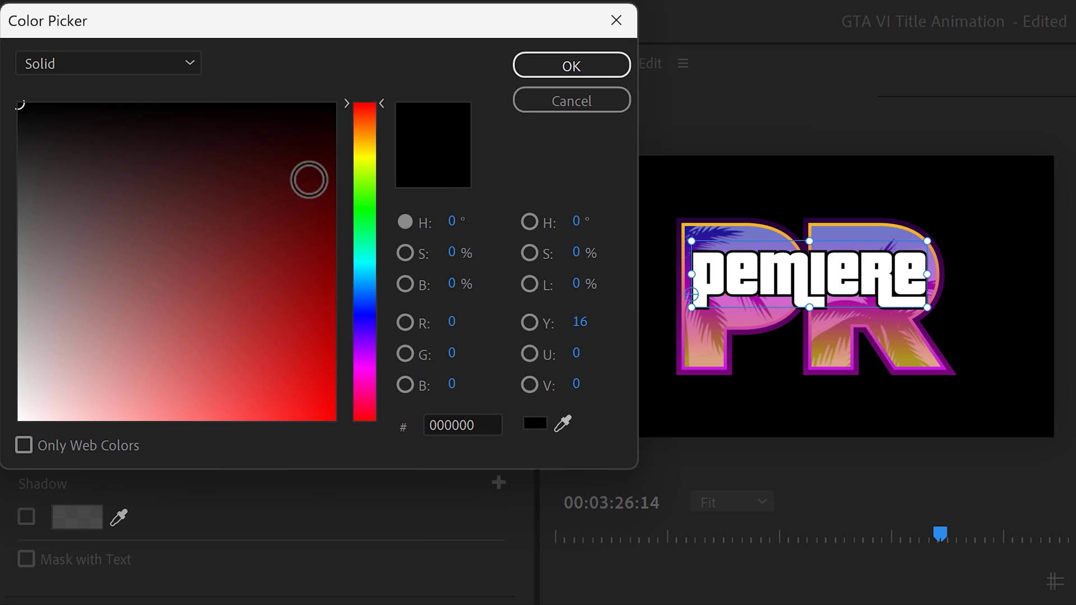
pyautogui.click(571, 66)
pyautogui.click(26, 371)
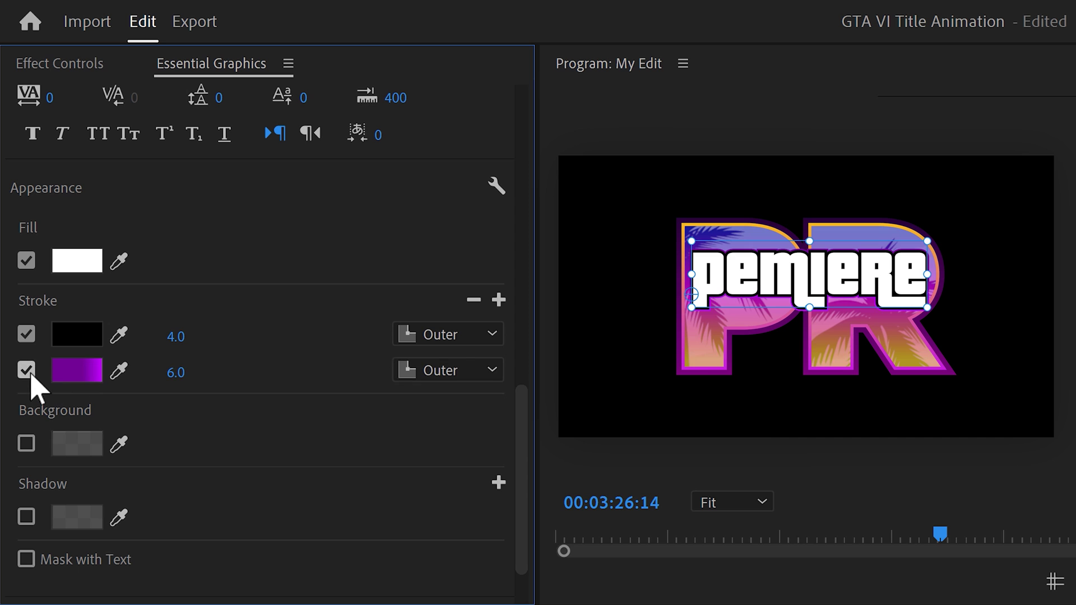
pyautogui.click(73, 374)
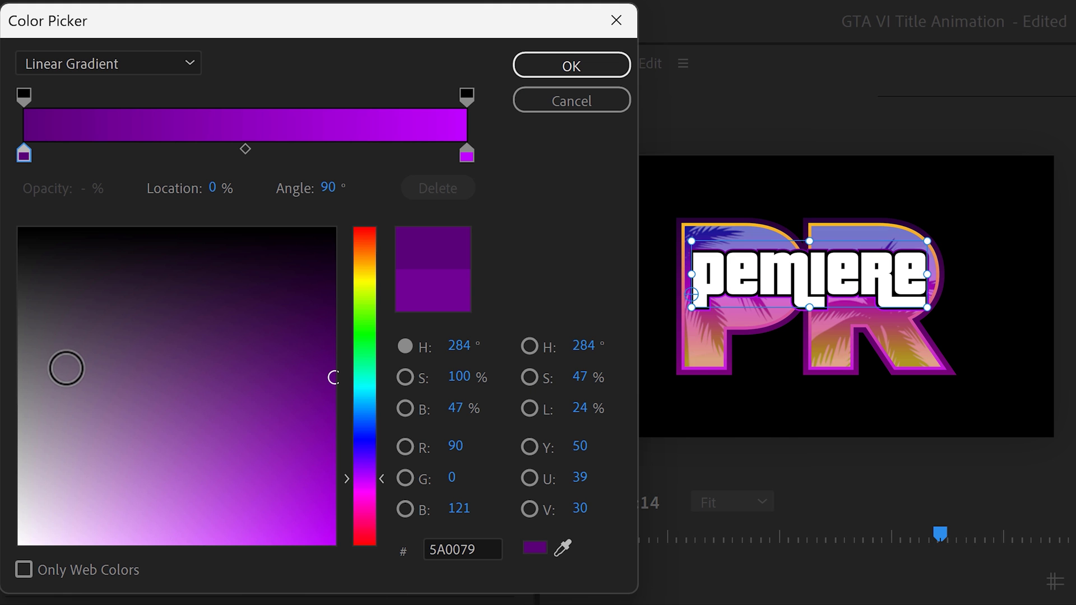
pyautogui.click(580, 68)
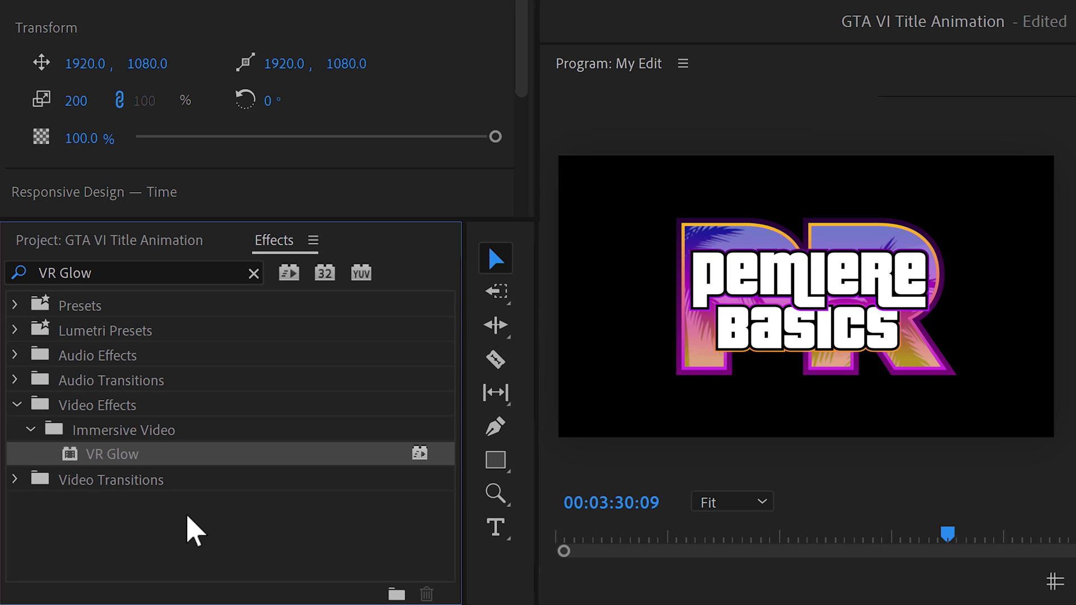
# Move VR Glow to the top of the layer list and select it with the pemiere and BasICS layers.
pyautogui.moveTo(185, 455); pyautogui.dragTo(174, 147)
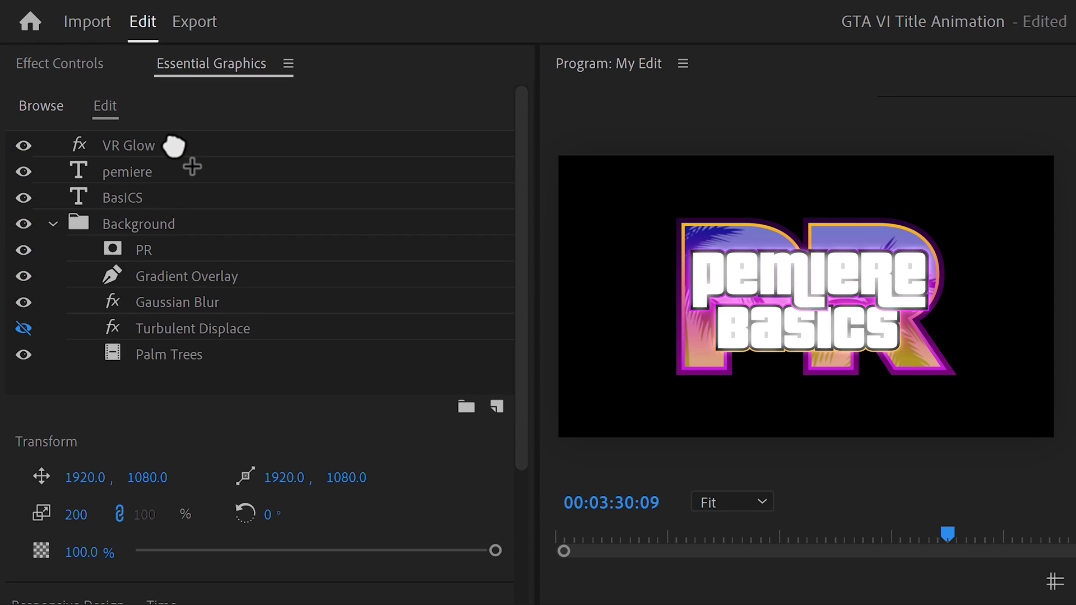
pyautogui.click(175, 147)
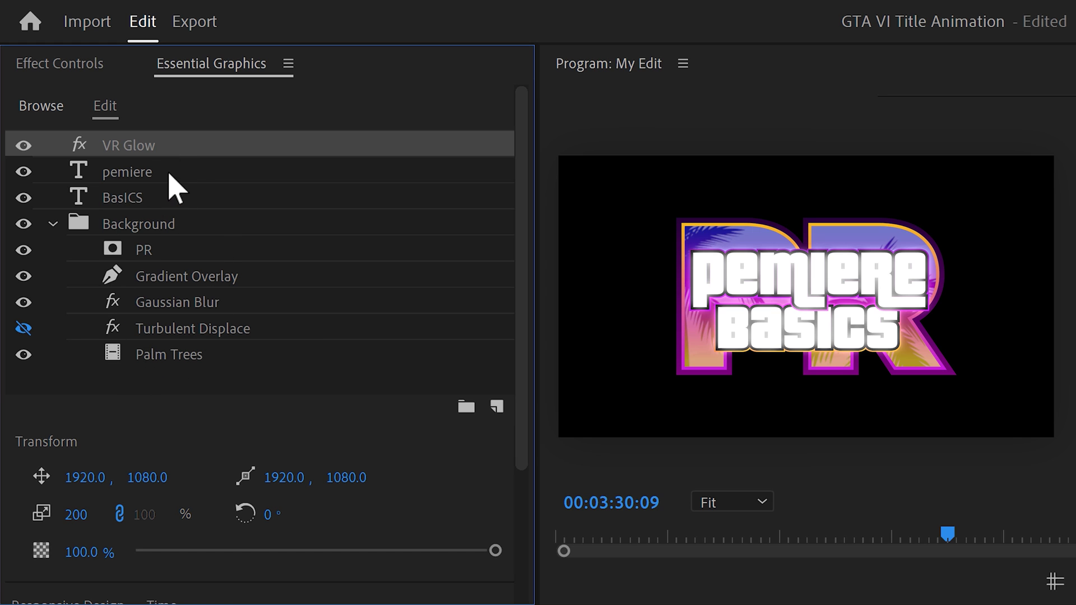
pyautogui.keyDown('shift'); pyautogui.click(200, 197); pyautogui.keyUp('shift')
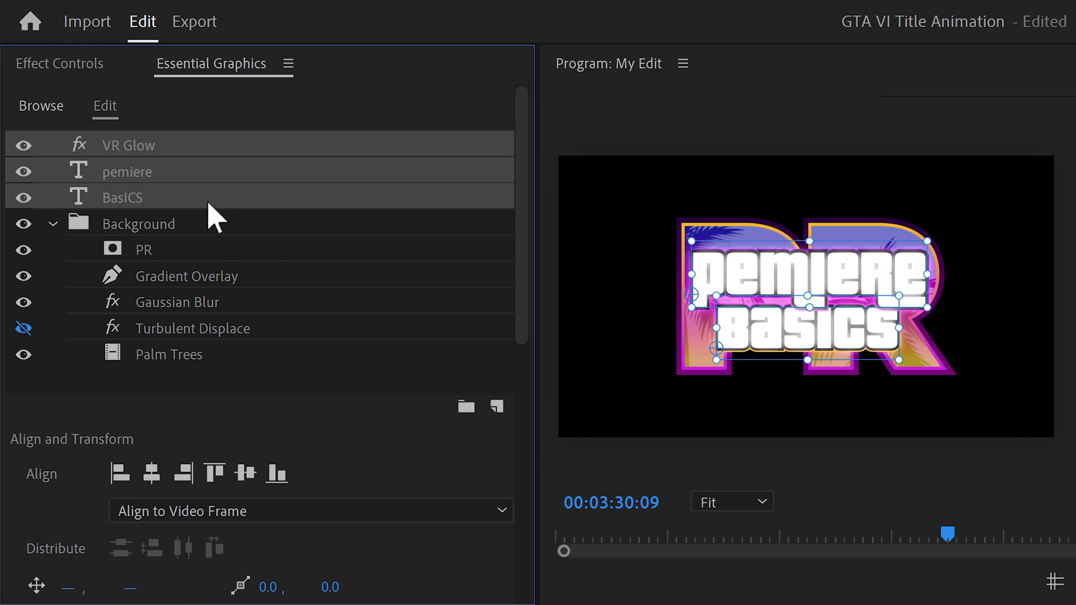
# Group VR Glow with the two text layers and name the group 'TEXT'.
pyautogui.click(466, 407)
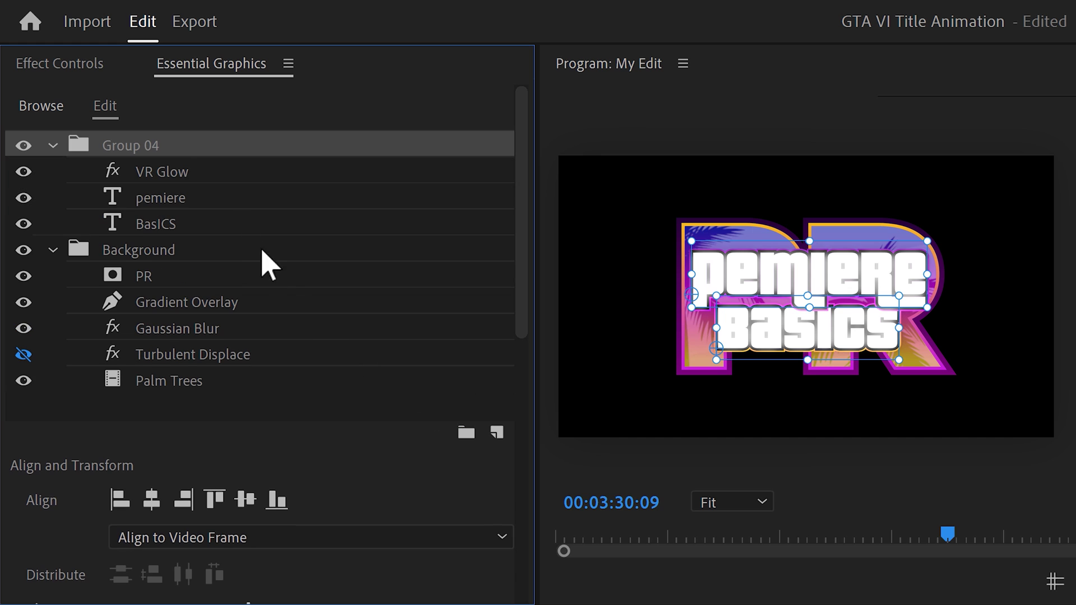
pyautogui.rightClick(174, 146)
pyautogui.click(196, 160)
pyautogui.write('TEXT')
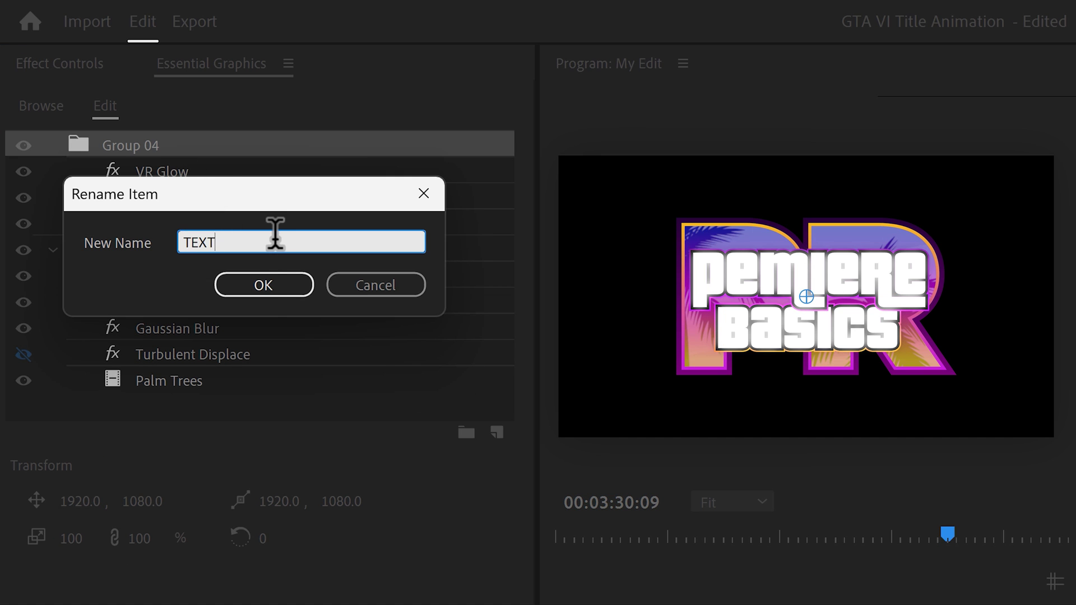
pyautogui.click(266, 284)
# Set VR Glow's Luma Threshold to 0, tint it magenta FF00FD, and widen Glow Radius to 397.
pyautogui.click(220, 174)
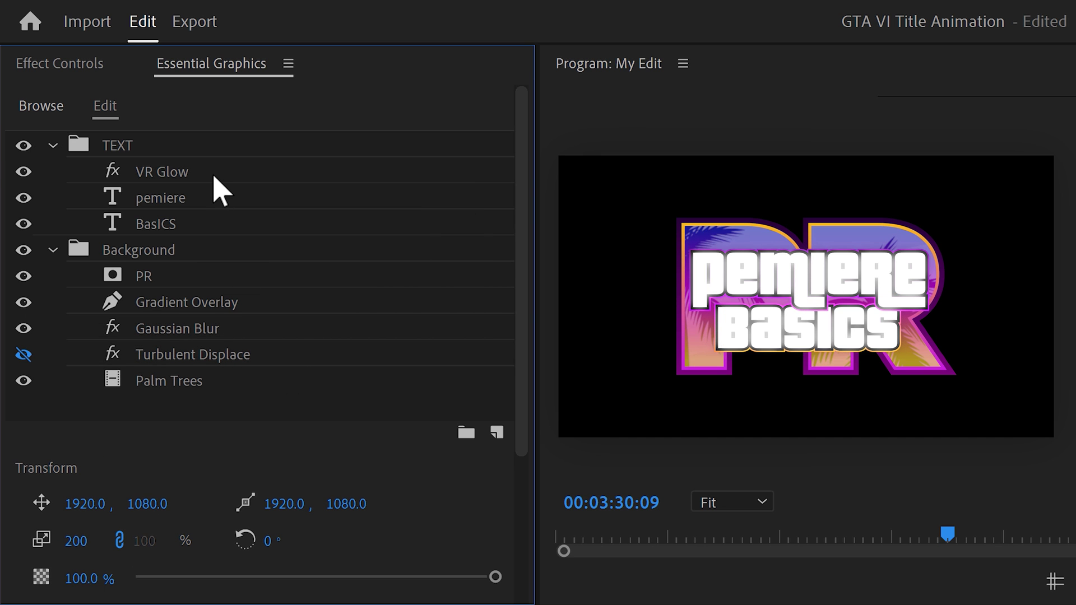
pyautogui.click(95, 66)
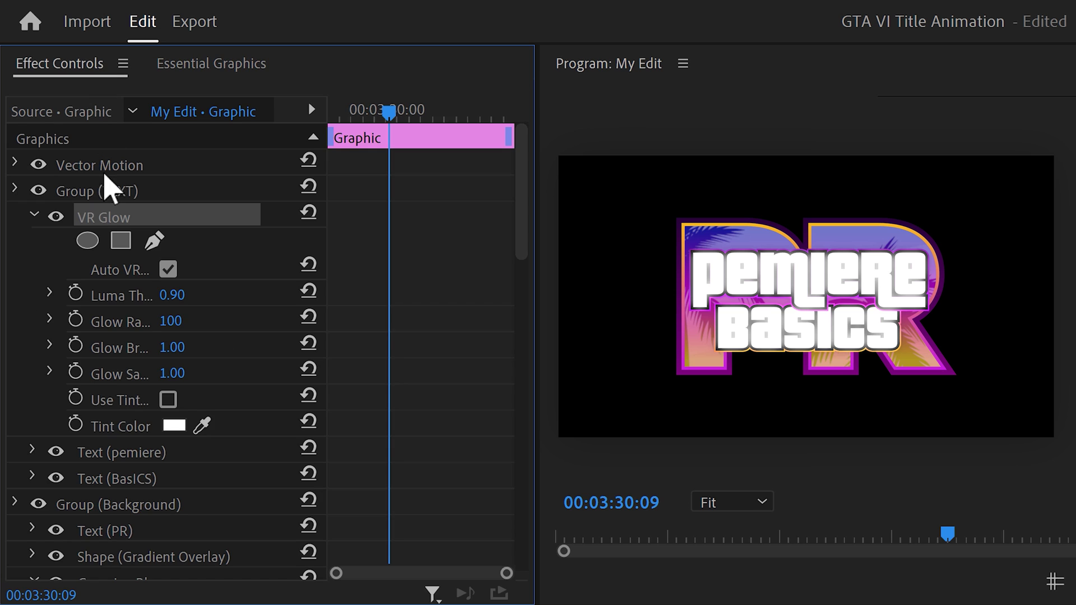
pyautogui.click(160, 289)
pyautogui.write('0')
pyautogui.press('Return')
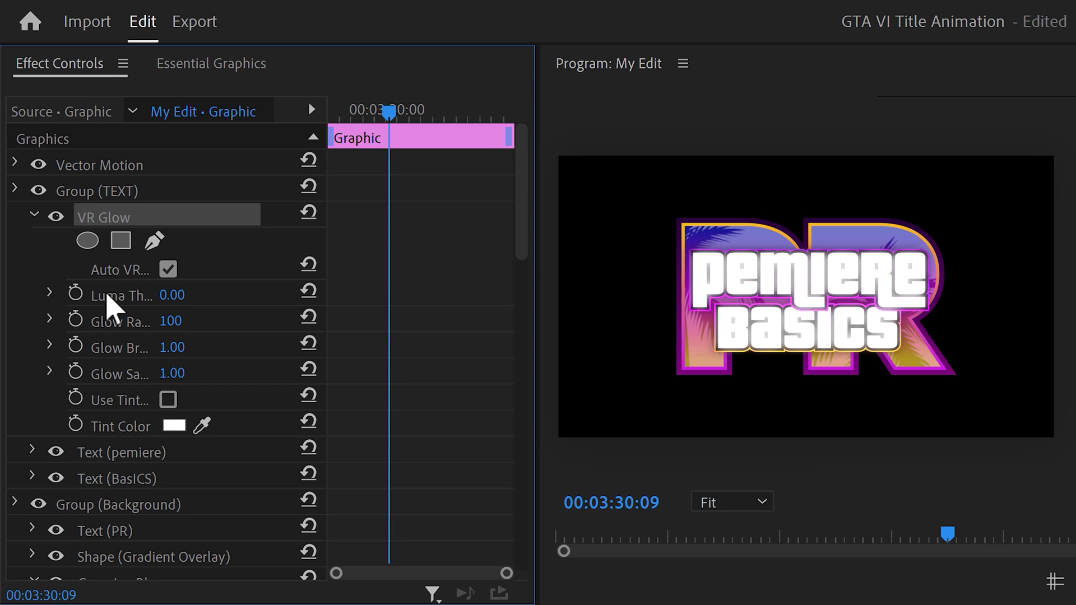
pyautogui.click(169, 400)
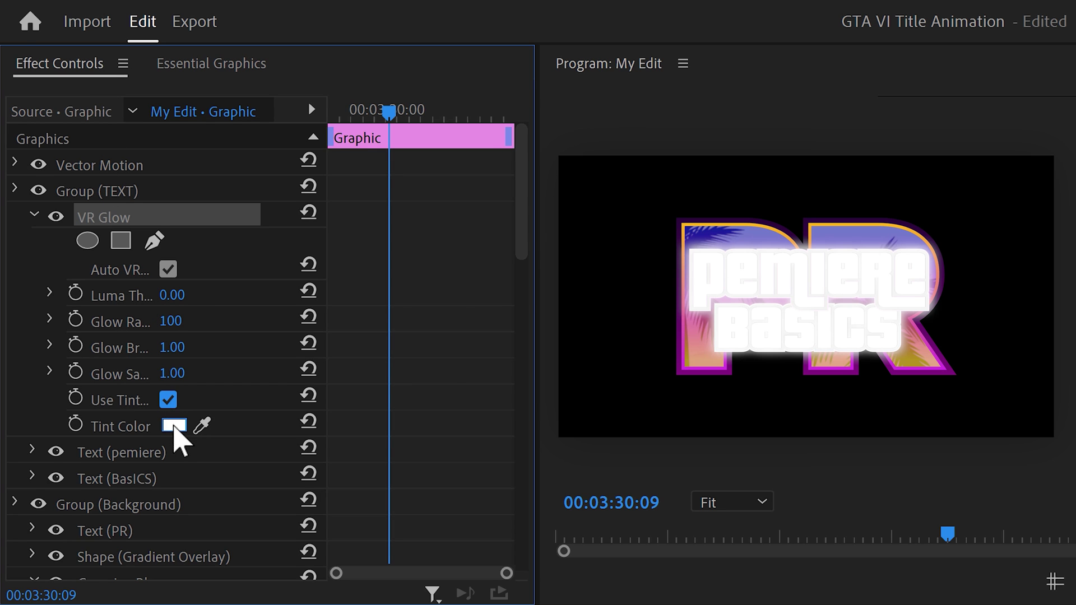
pyautogui.click(174, 426)
pyautogui.moveTo(246, 426); pyautogui.dragTo(338, 446)
pyautogui.click(575, 118)
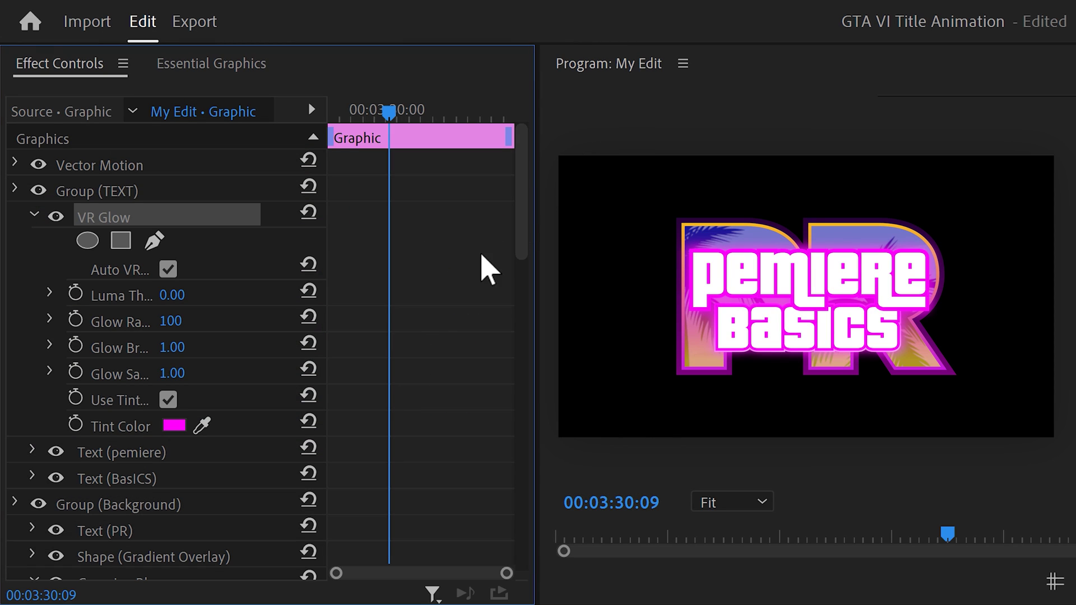
pyautogui.moveTo(168, 321); pyautogui.dragTo(216, 324)
# Keyframe Glow Brightness from 1 down to 0 at 03:34:01.
pyautogui.click(78, 348)
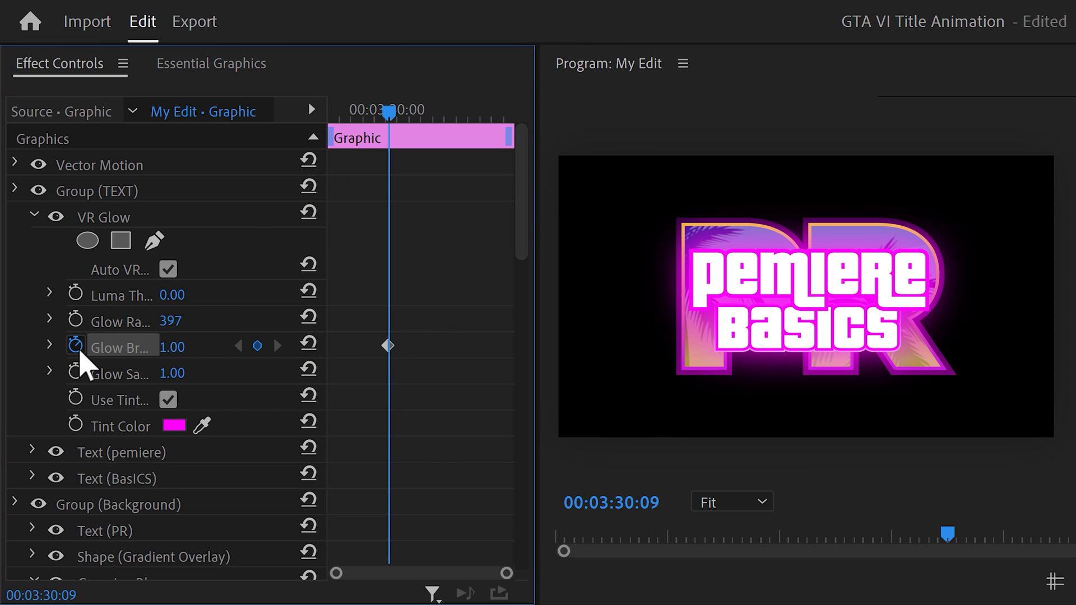
pyautogui.moveTo(391, 113); pyautogui.dragTo(432, 113)
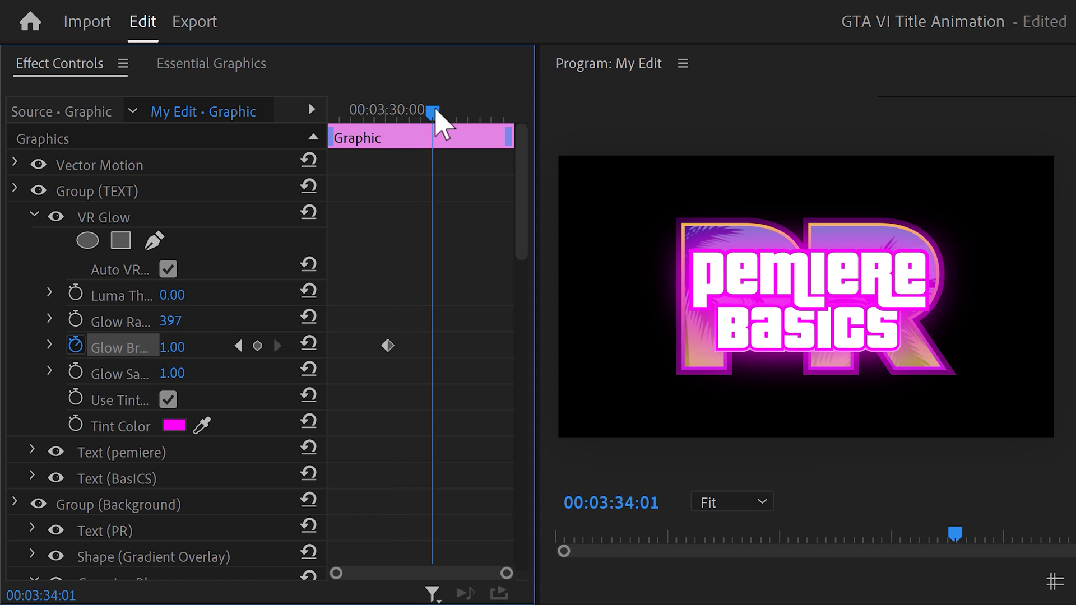
pyautogui.click(189, 343)
pyautogui.write('0')
pyautogui.press('Return')
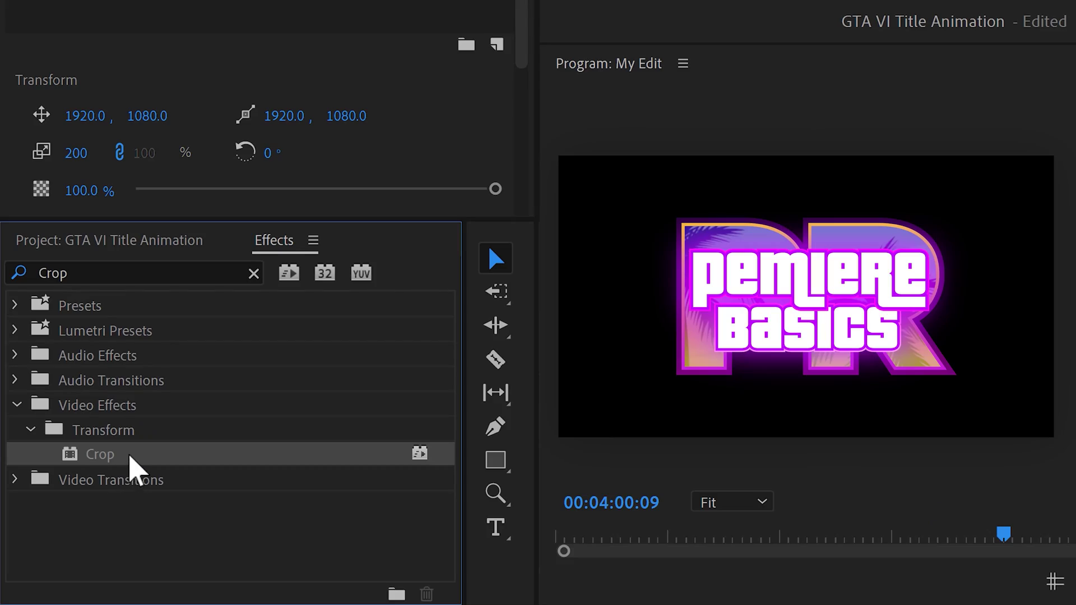
# Add a Crop effect to the title's text group and show its settings.
pyautogui.moveTo(130, 456); pyautogui.dragTo(204, 170)
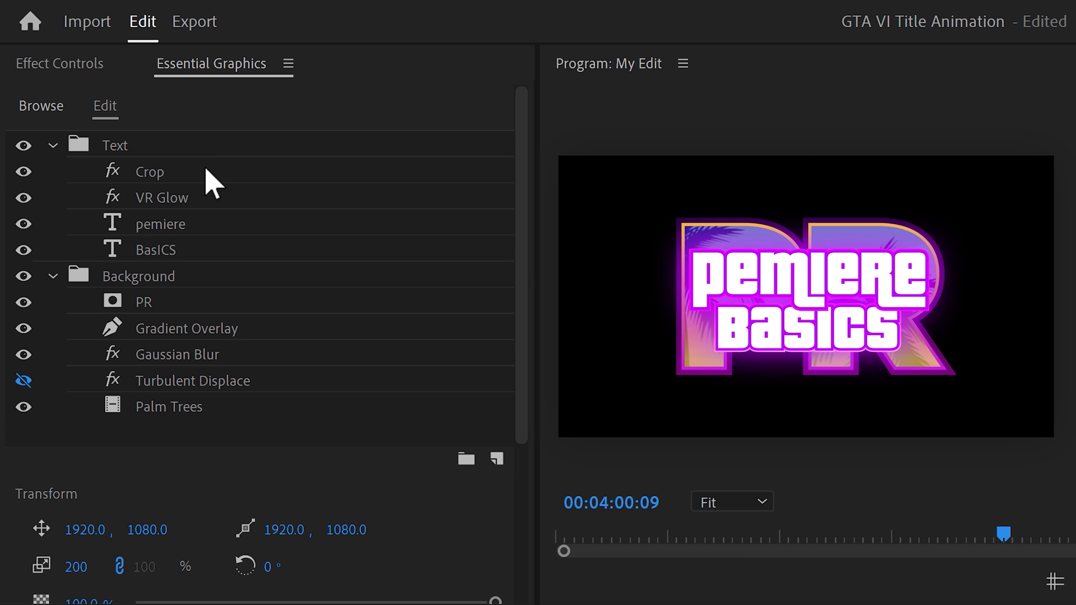
pyautogui.click(171, 173)
pyautogui.click(61, 64)
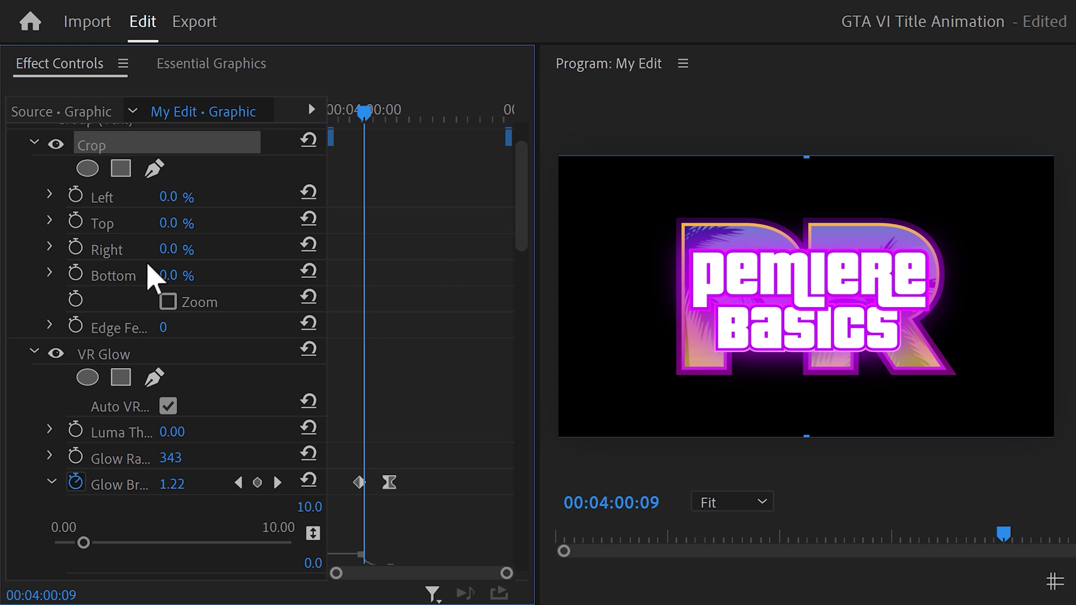
# Keyframe Crop Bottom from 93.6% down to 3.8% about two seconds later, easing the final keyframe.
pyautogui.moveTo(800, 433); pyautogui.dragTo(788, 175)
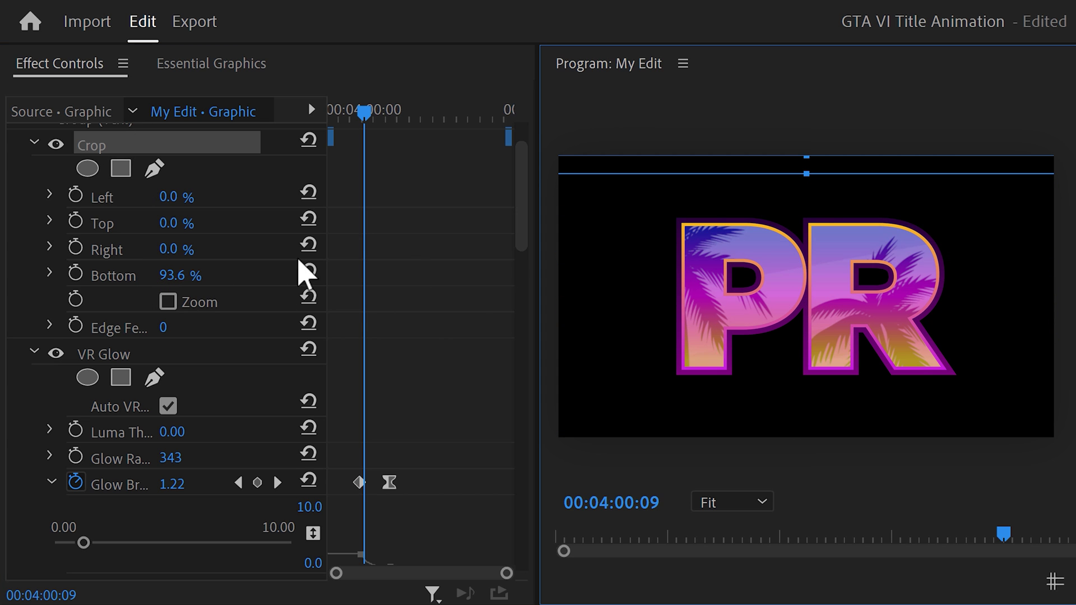
pyautogui.click(75, 274)
pyautogui.moveTo(364, 111); pyautogui.dragTo(402, 120)
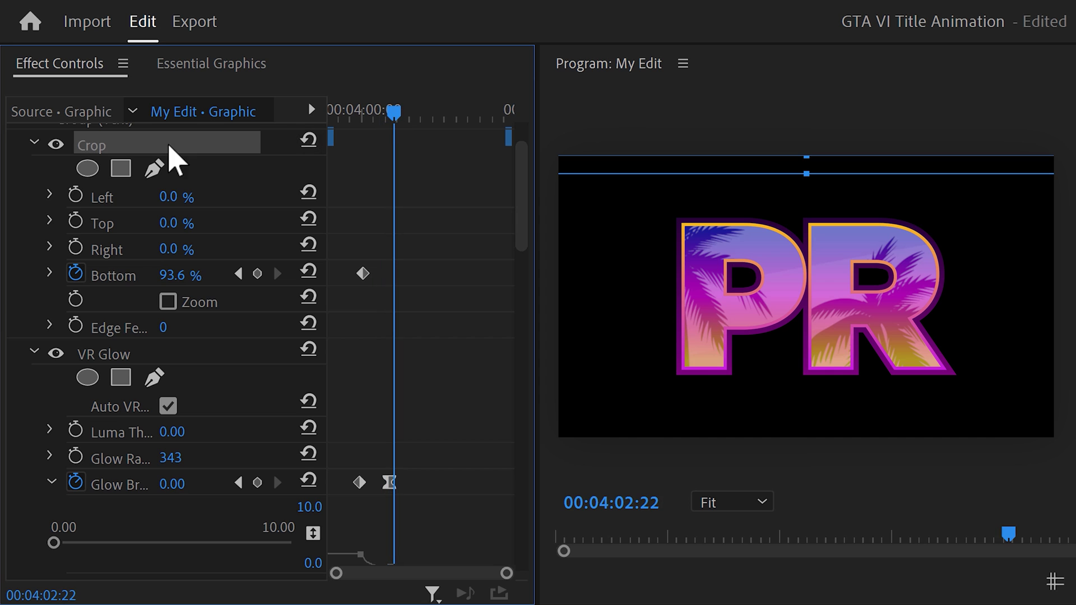
pyautogui.moveTo(806, 174); pyautogui.dragTo(798, 425)
pyautogui.moveTo(506, 573); pyautogui.dragTo(470, 572)
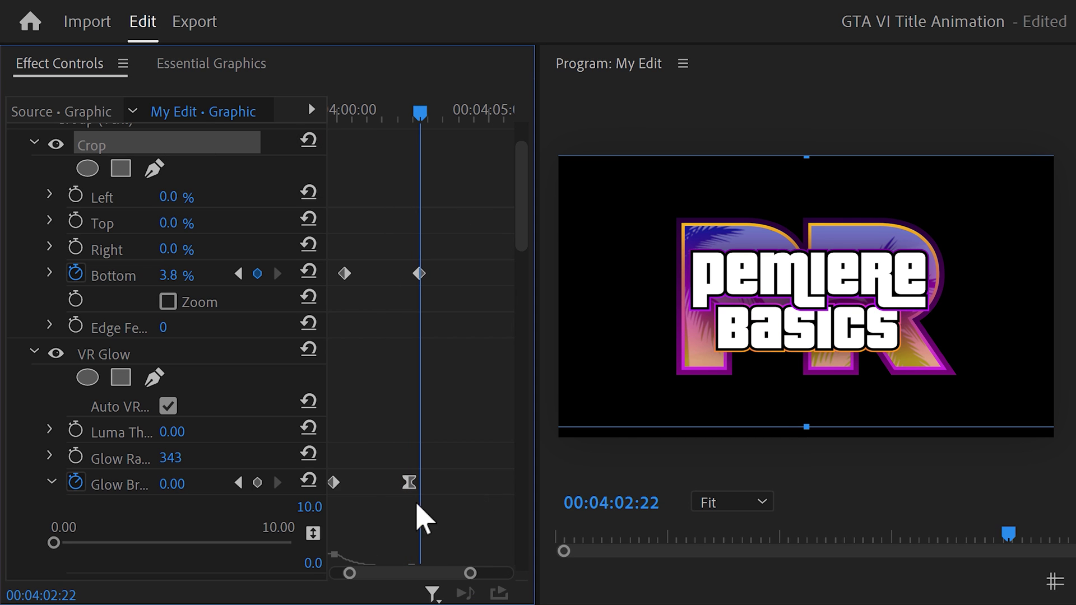
pyautogui.click(49, 273)
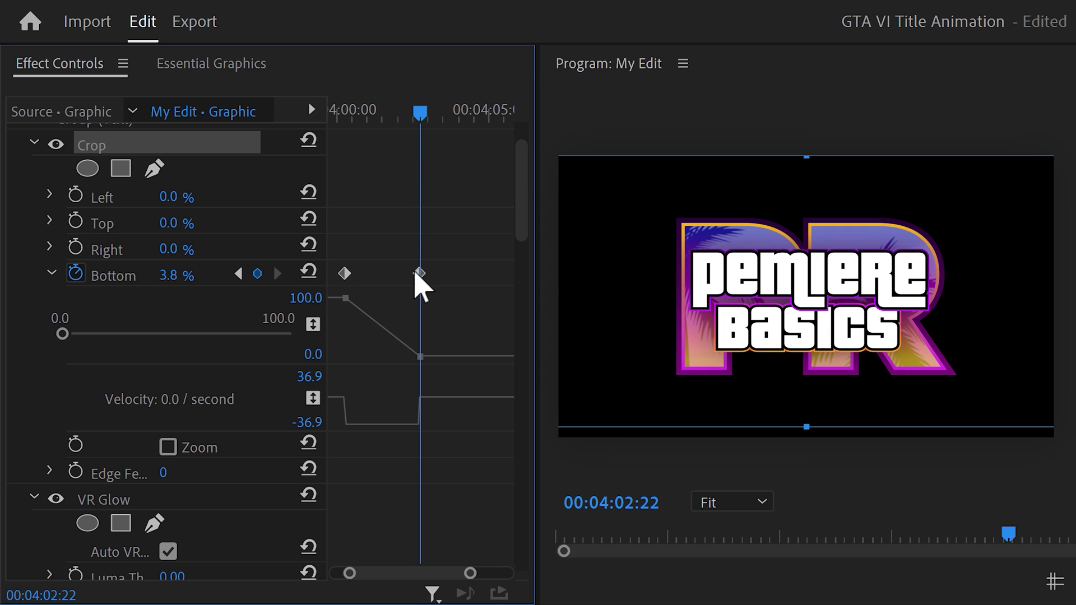
pyautogui.moveTo(420, 399); pyautogui.dragTo(390, 399)
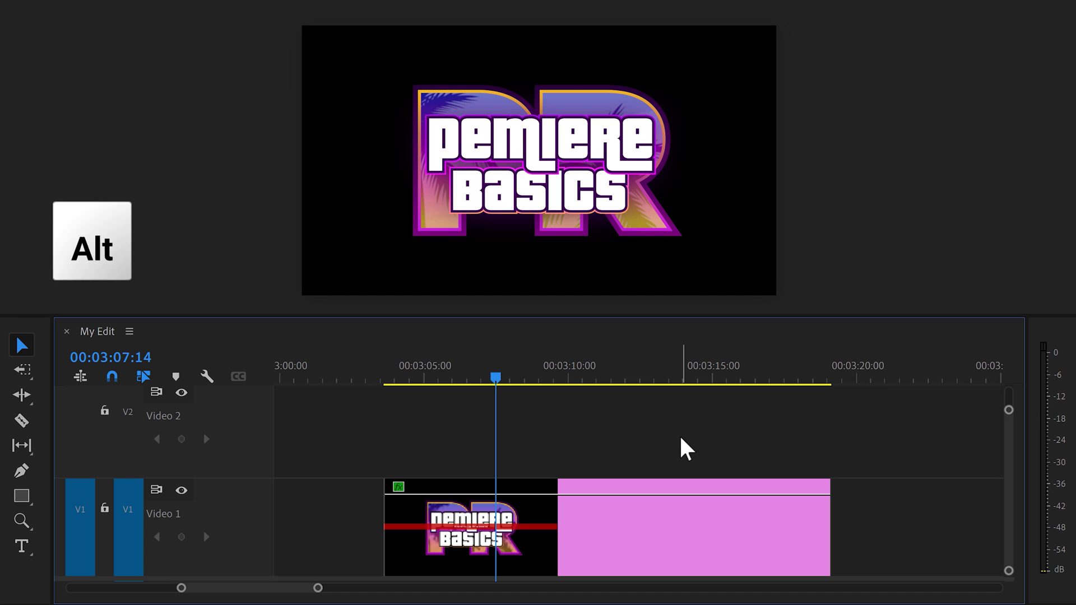
# Duplicate the title clip from Video 1 onto the Video 2 track.
pyautogui.moveTo(571, 543); pyautogui.dragTo(583, 460)
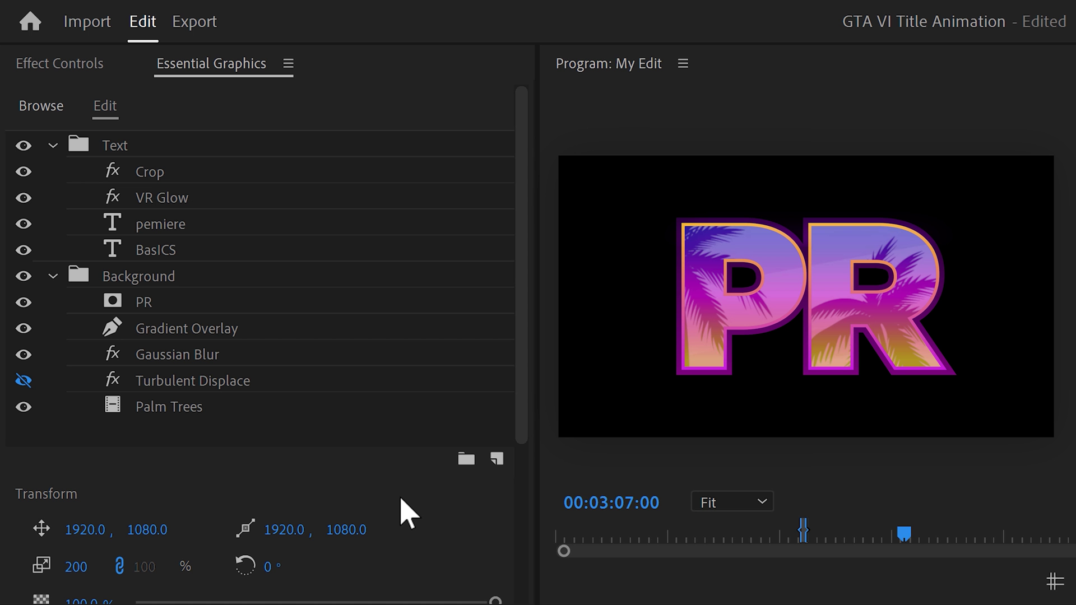
# On the copy, remove PR's two strokes, fill it black, disable Mask with Text, and add VR Glow.
pyautogui.click(121, 149)
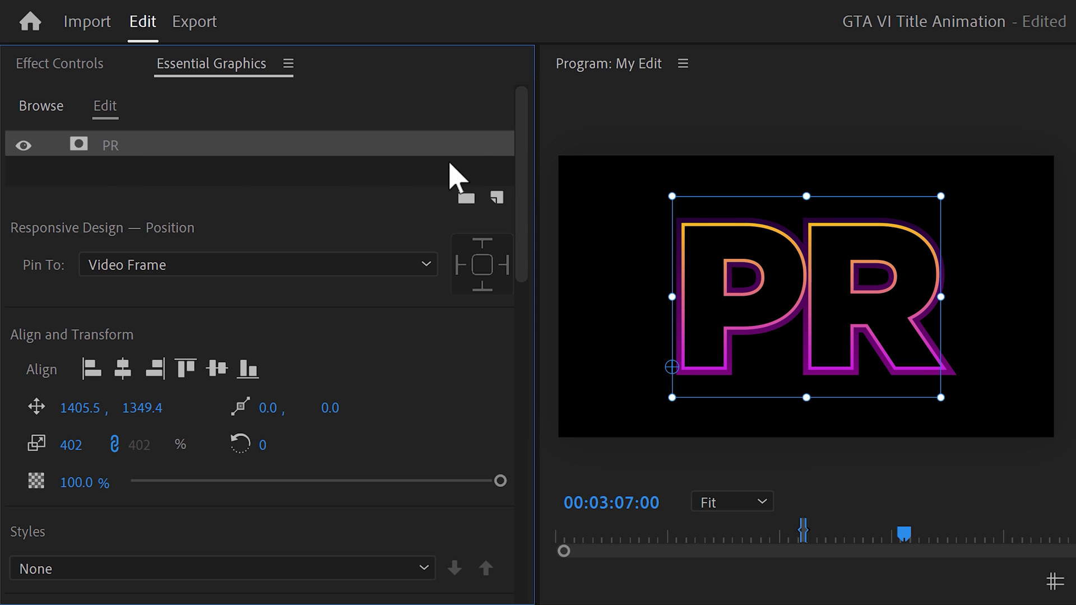
pyautogui.moveTo(521, 190); pyautogui.dragTo(504, 493)
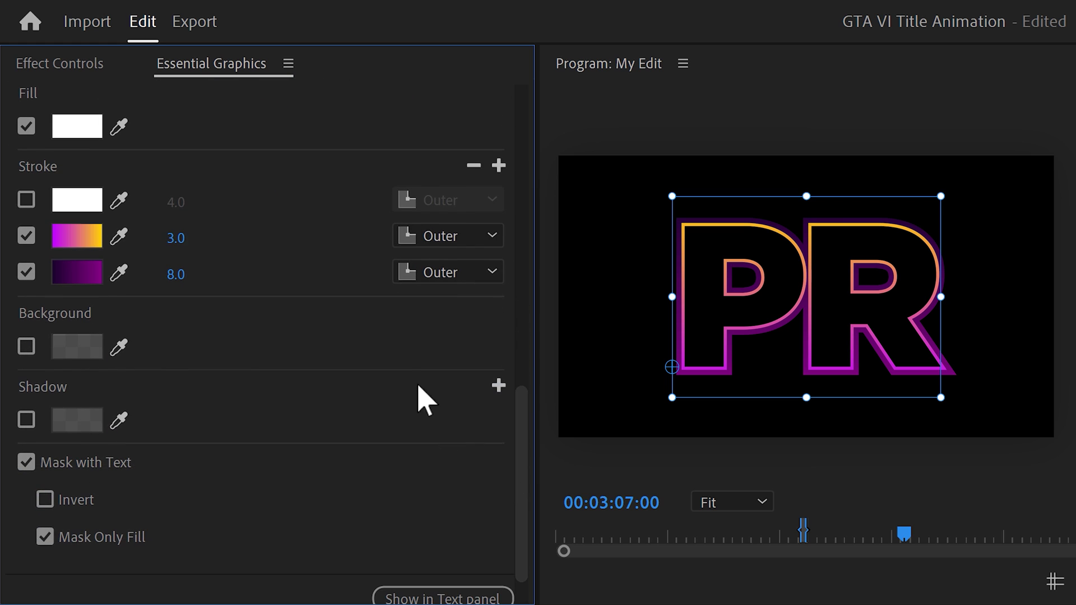
pyautogui.click(26, 235)
pyautogui.click(26, 271)
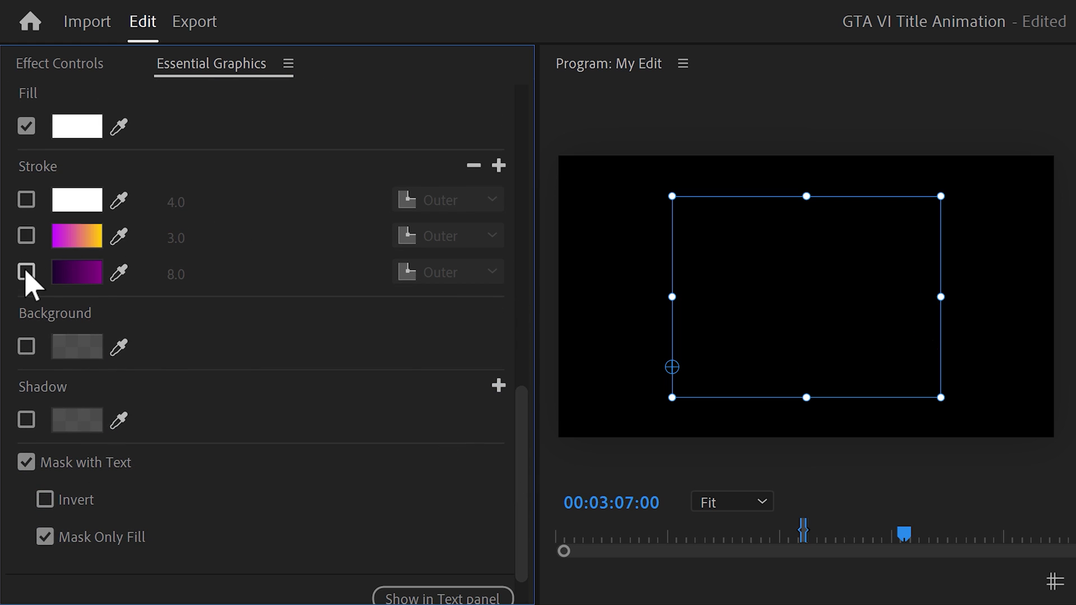
pyautogui.click(77, 126)
pyautogui.moveTo(39, 120); pyautogui.dragTo(20, 103)
pyautogui.click(527, 66)
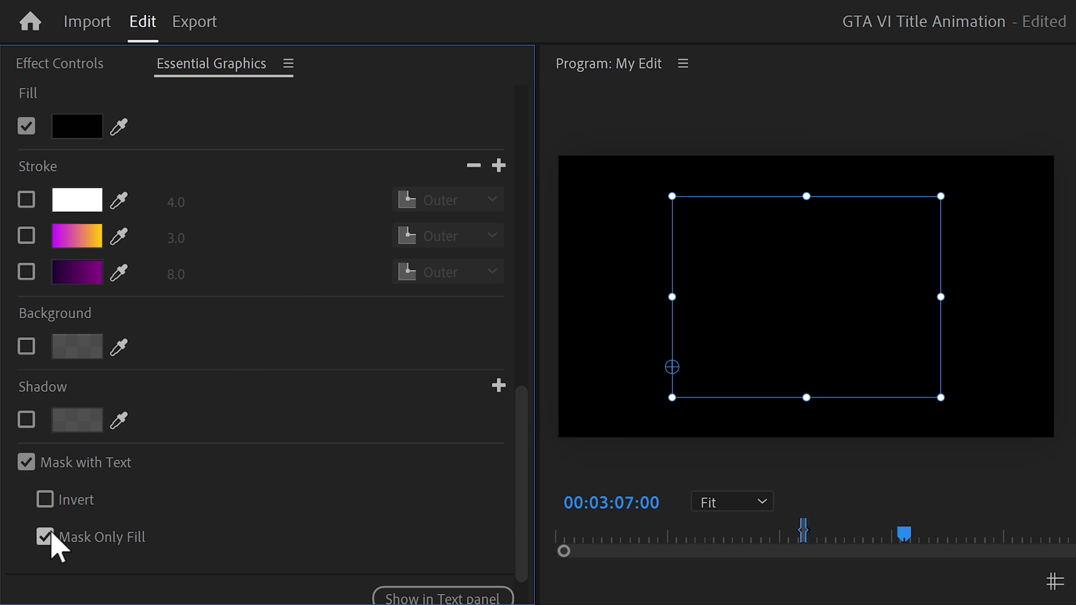
pyautogui.click(31, 464)
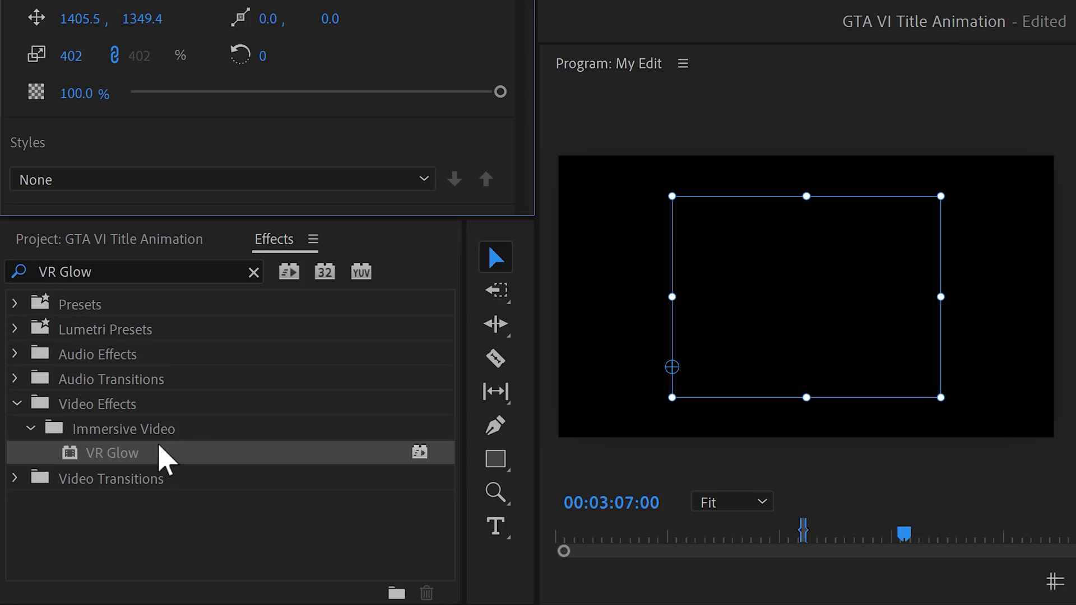
pyautogui.moveTo(159, 449); pyautogui.dragTo(257, 148)
# Tint the copy's VR Glow magenta FF00F6 and set its Luma Threshold to 0.
pyautogui.click(185, 147)
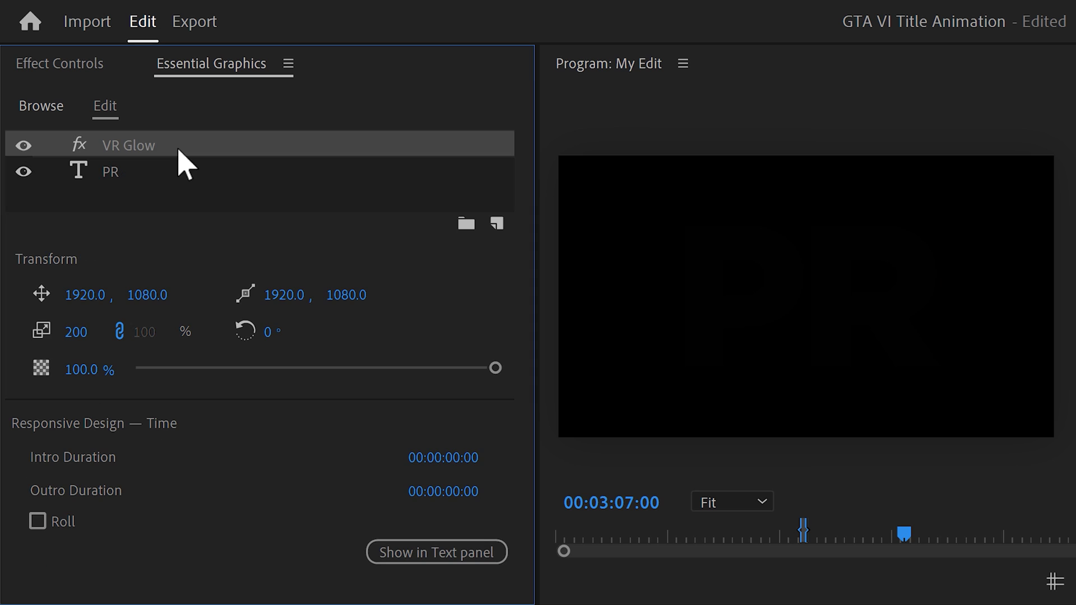
pyautogui.click(92, 78)
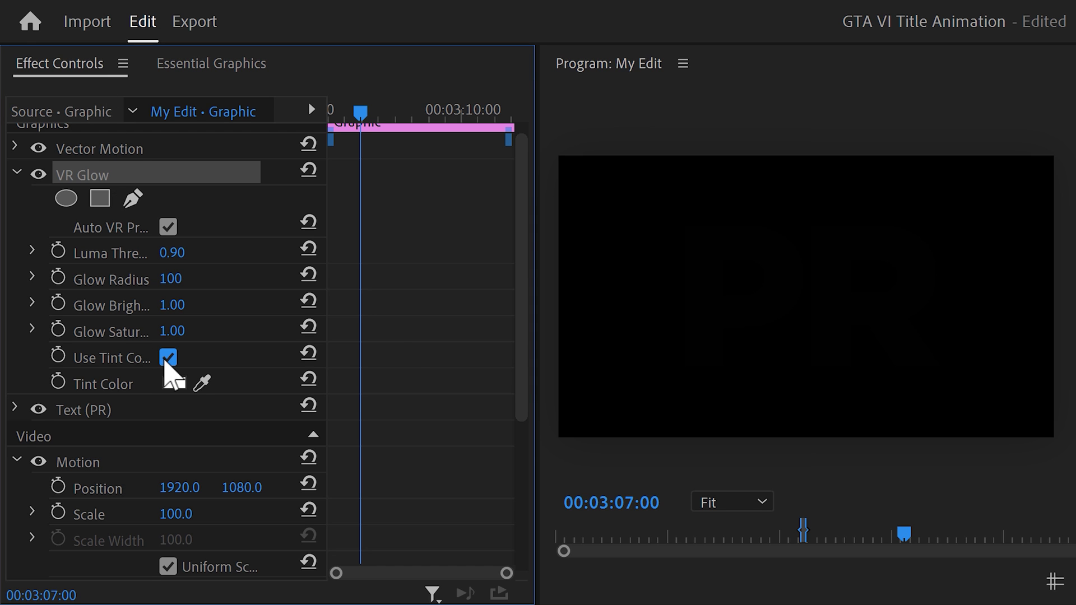
pyautogui.click(174, 384)
pyautogui.click(370, 401)
pyautogui.click(329, 435)
pyautogui.click(339, 446)
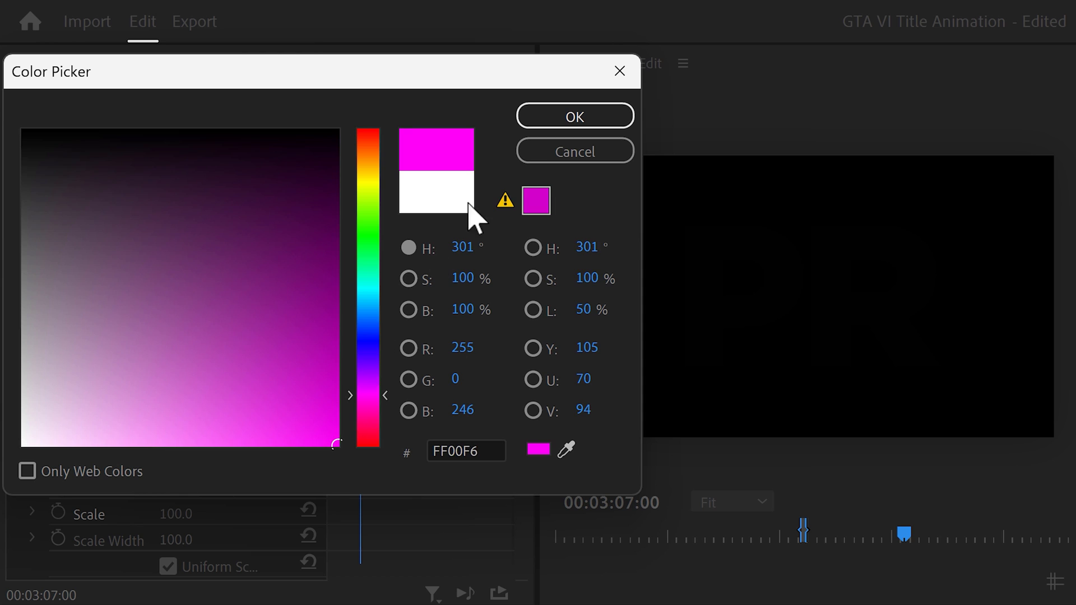
pyautogui.click(575, 116)
pyautogui.moveTo(201, 253); pyautogui.dragTo(190, 255)
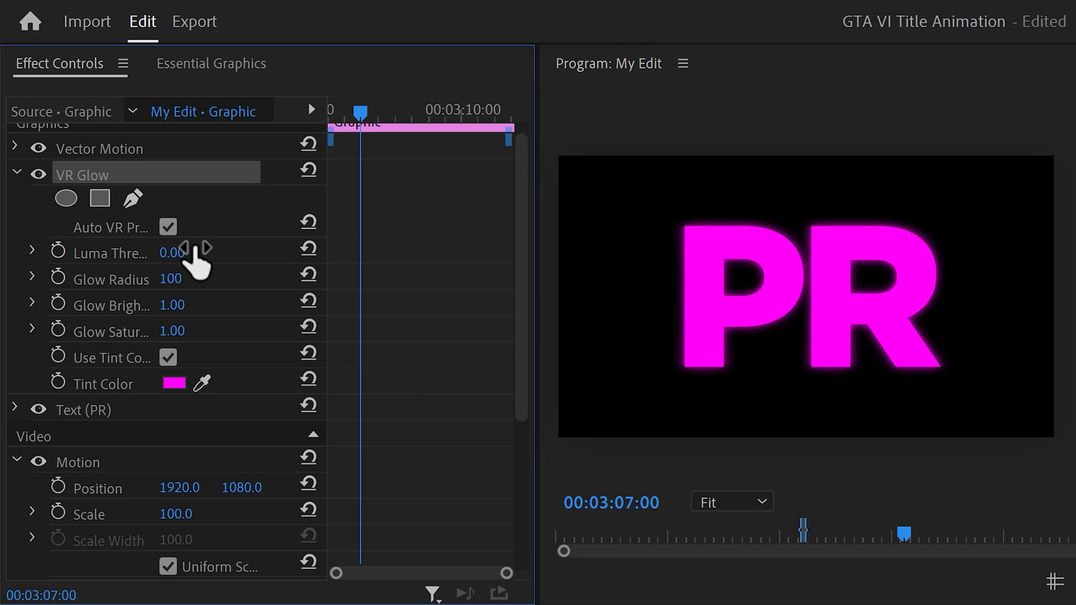
# Keyframe Glow Radius and Brightness from 400 and 10 at the start down to 0 at 00:03:07:15.
pyautogui.moveTo(364, 115); pyautogui.dragTo(383, 101)
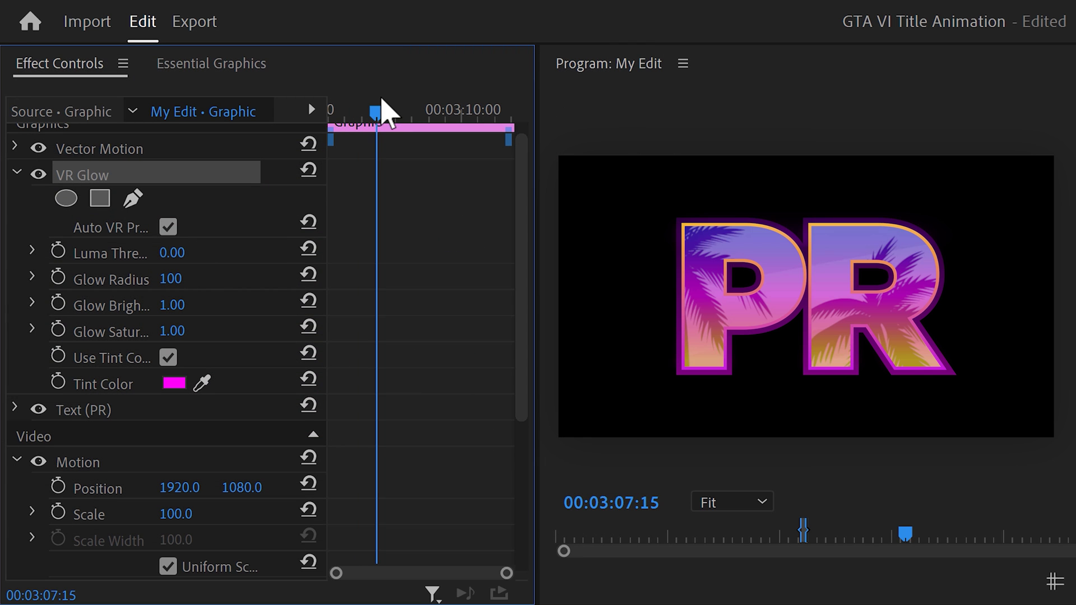
pyautogui.click(58, 277)
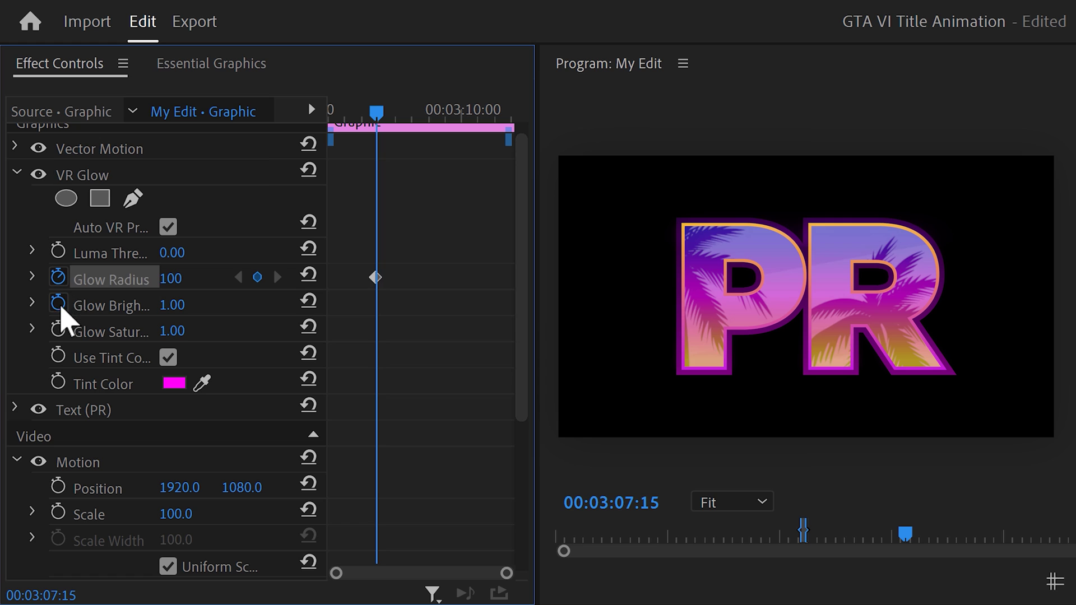
pyautogui.click(58, 303)
pyautogui.click(166, 305)
pyautogui.write('0')
pyautogui.press('Return')
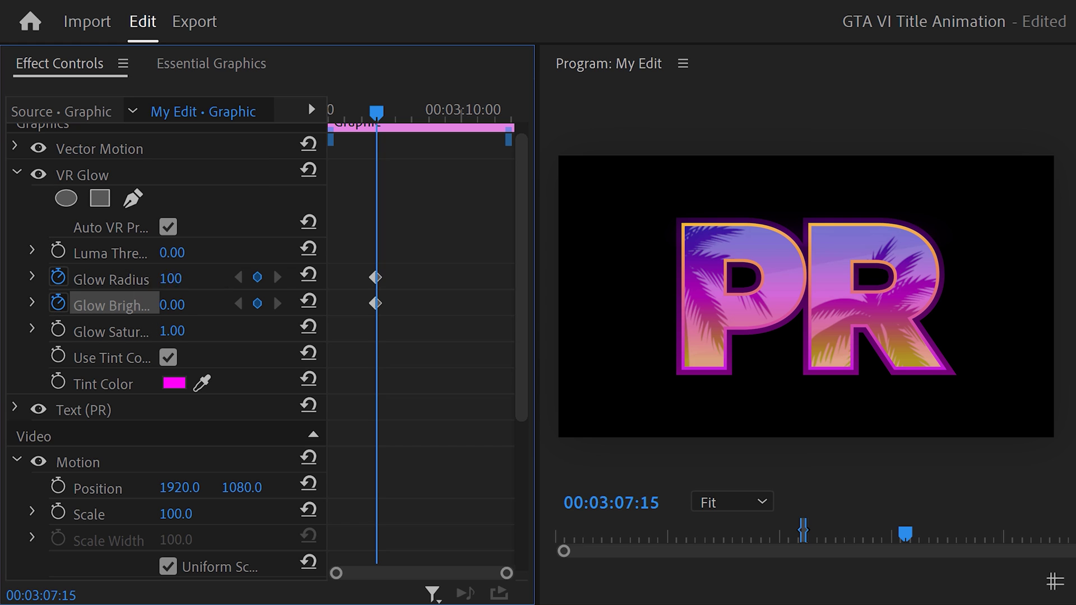
pyautogui.moveTo(168, 278); pyautogui.dragTo(140, 280)
pyautogui.moveTo(376, 112); pyautogui.dragTo(336, 117)
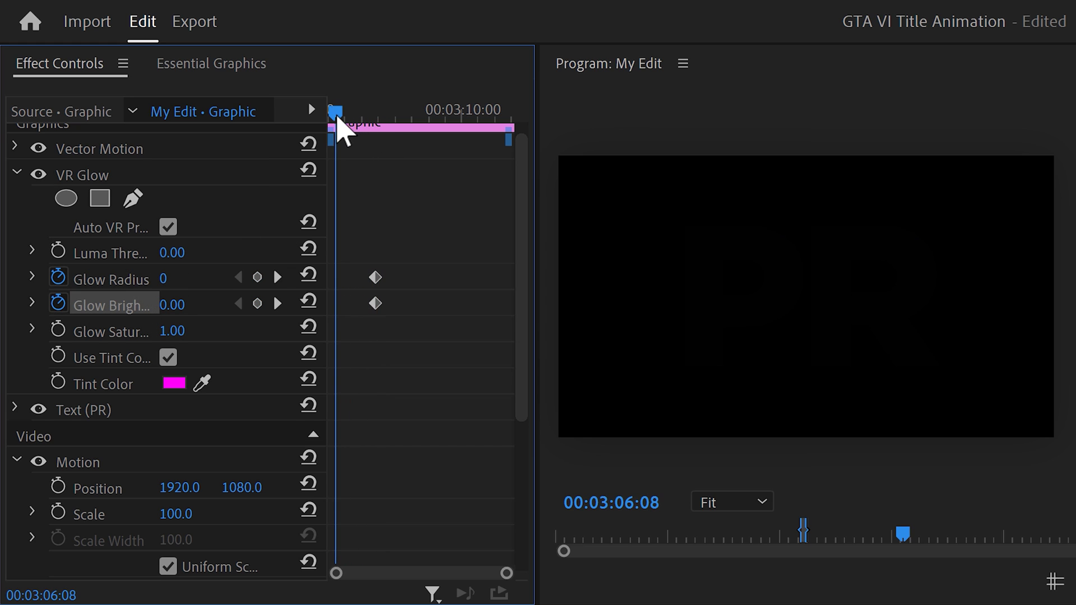
pyautogui.moveTo(162, 305); pyautogui.dragTo(257, 278)
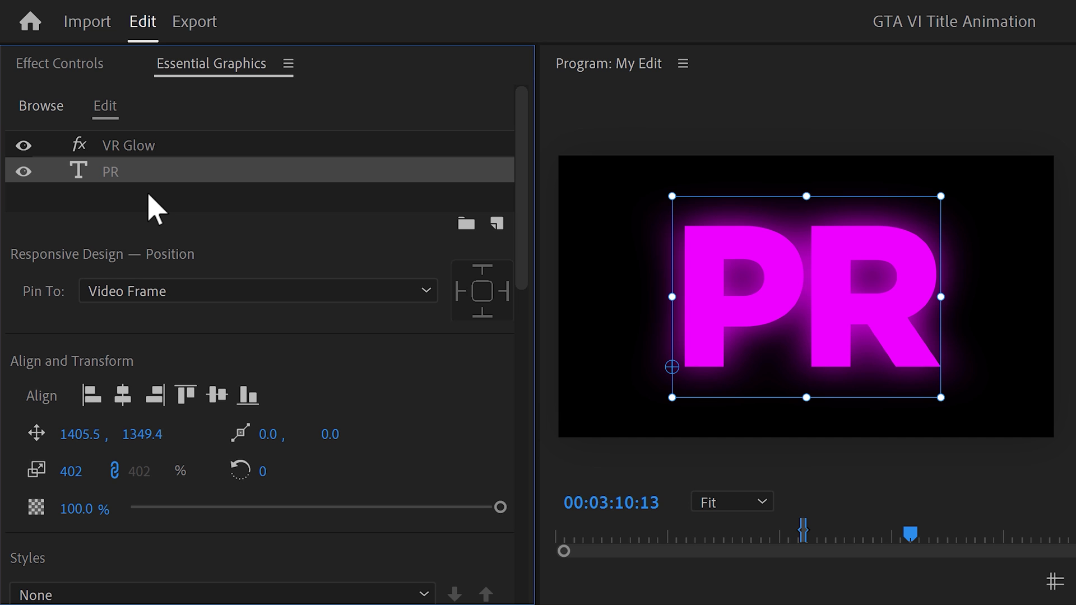
# Paste a duplicate PR text layer above the glow and drop a Crop effect onto the graphic.
pyautogui.hotkey('ctrl', 'v')
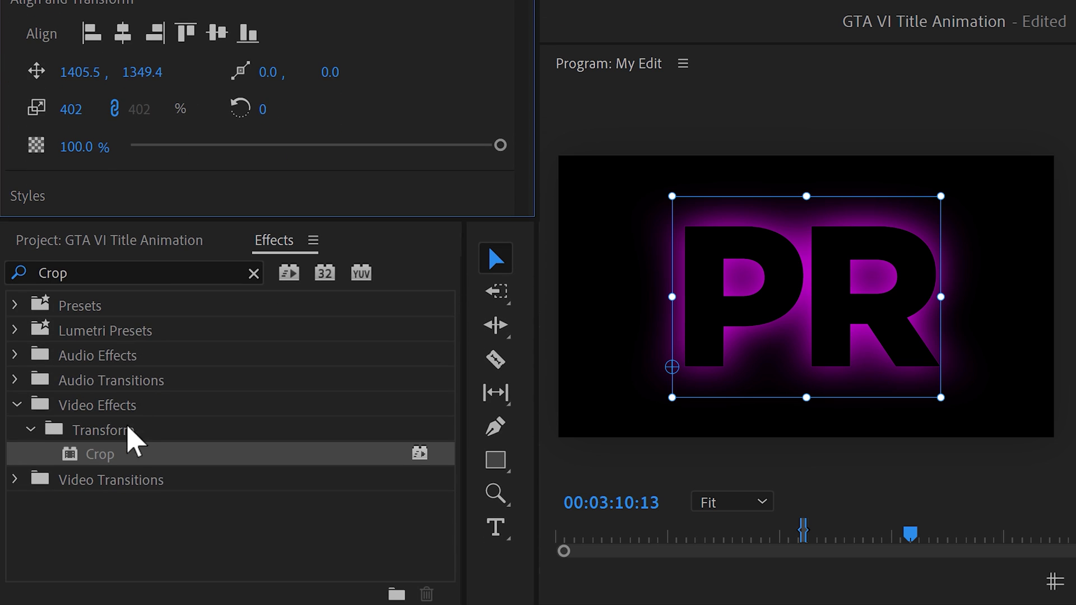
pyautogui.moveTo(134, 456); pyautogui.dragTo(177, 143)
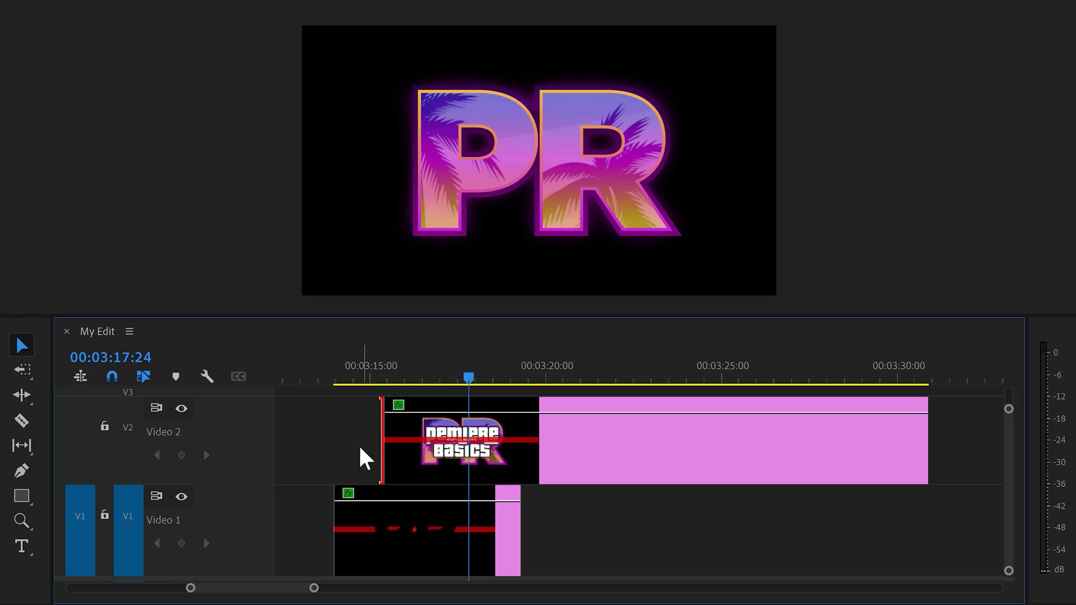
# Apply the default Cross Dissolve to the start of the duplicate title clip on Video 2.
pyautogui.hotkey('ctrl', 'd')
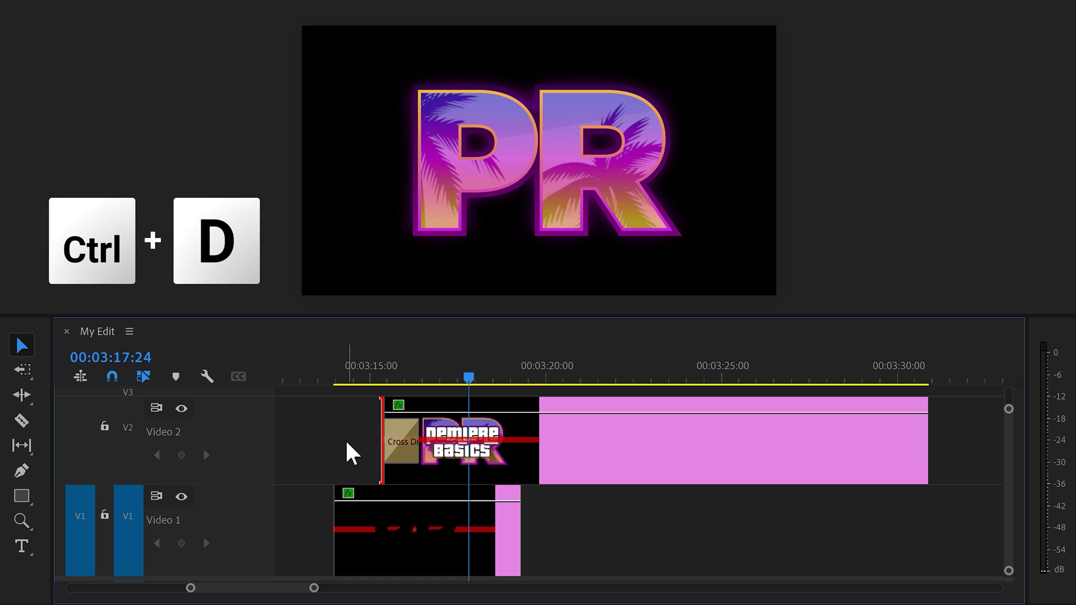